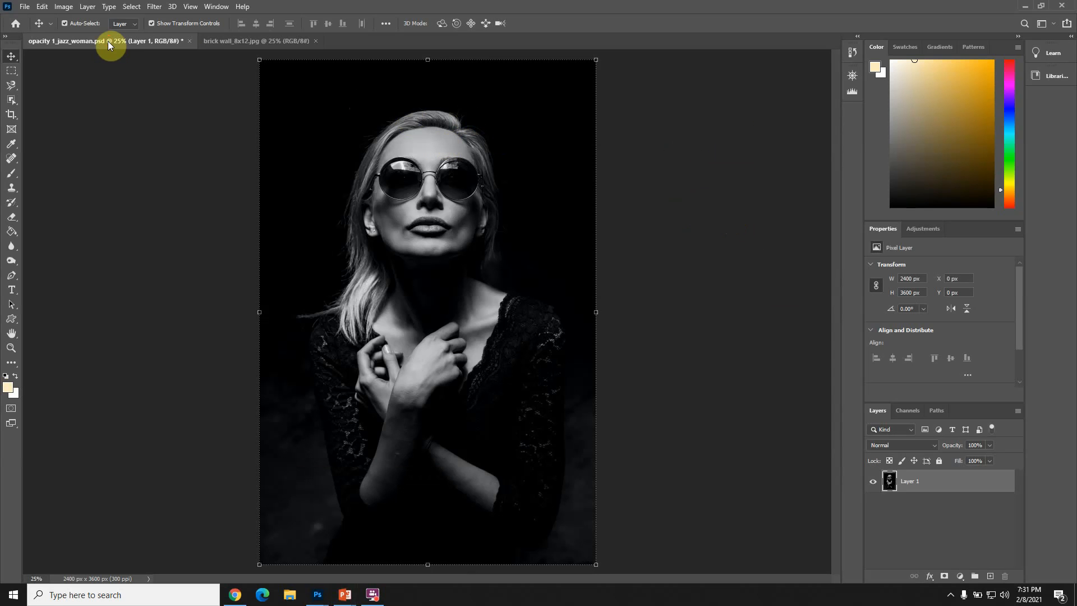
- Compare the jazz woman and brick wall documents, and examine the image size of the jazz woman photo
left_click(254, 43)
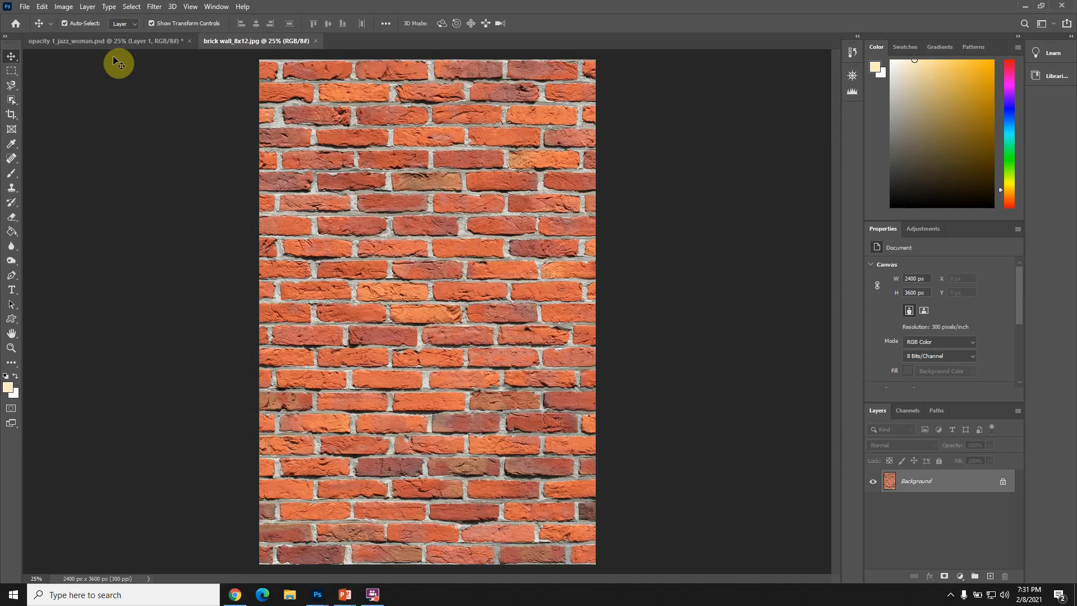
left_click(104, 41)
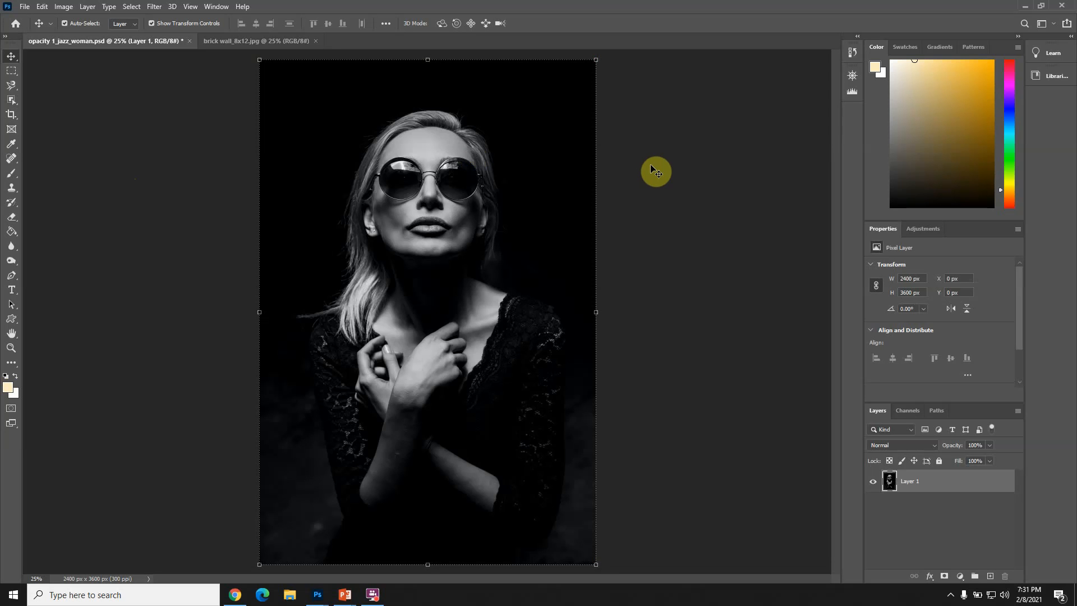
left_click(64, 7)
mouse_move(78, 37)
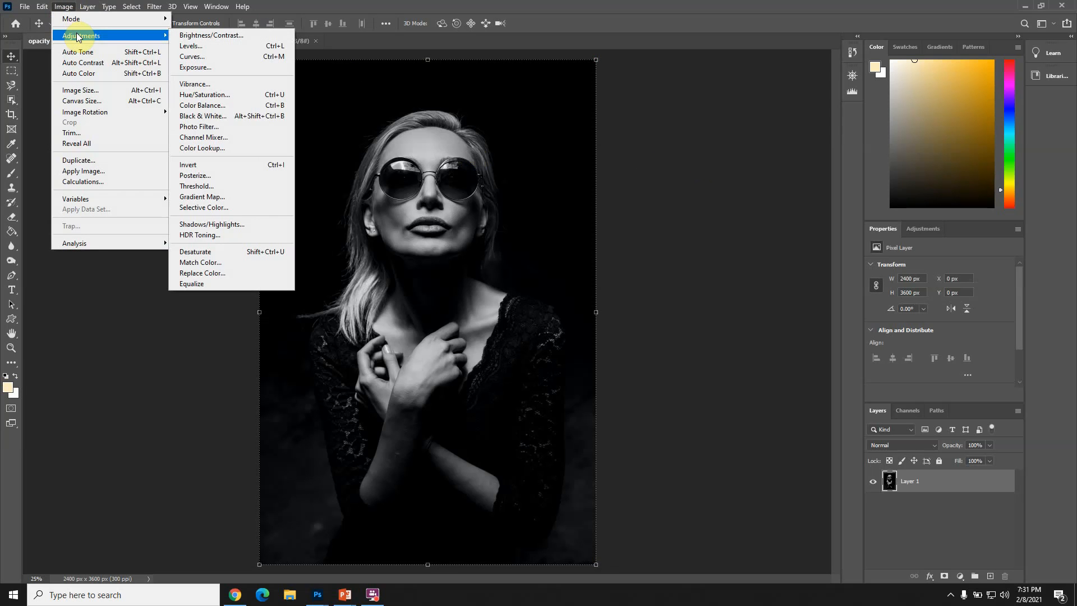
left_click(81, 90)
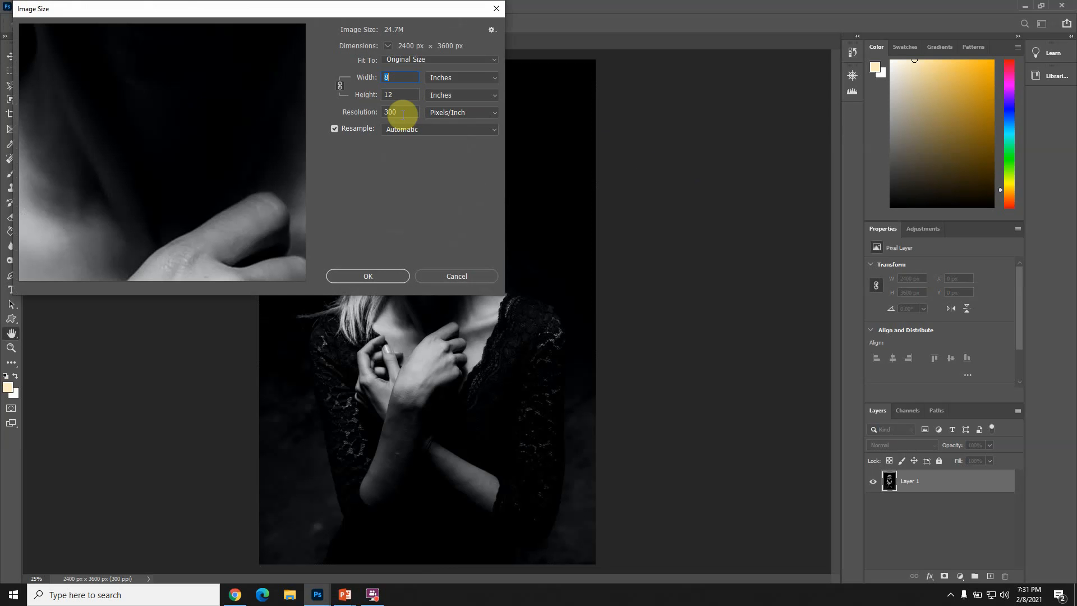
left_click(372, 275)
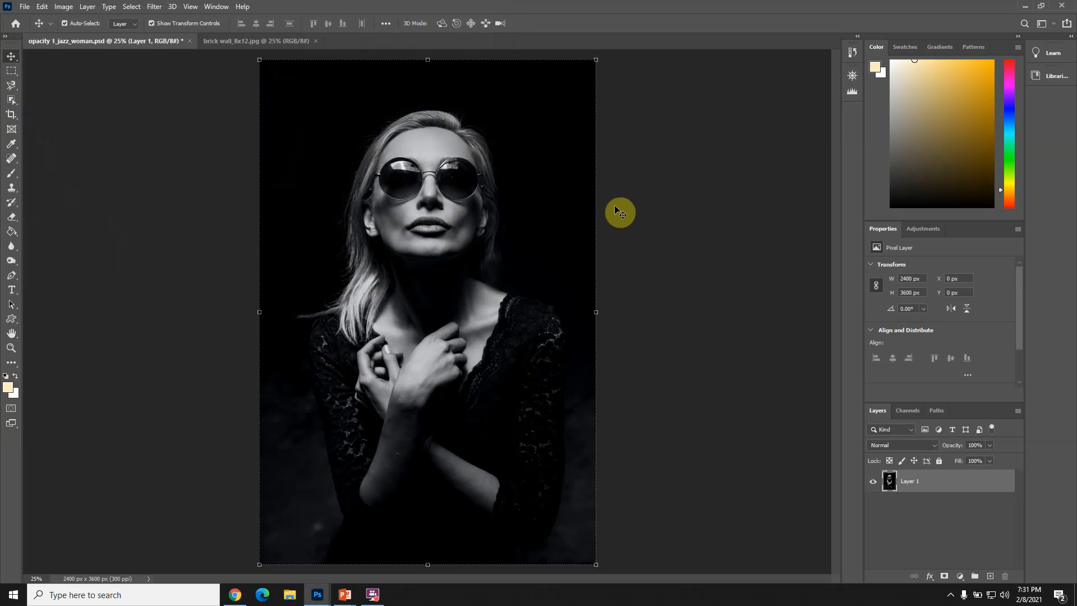
- Examine the brick wall document's width, height and resolution in the Image Size settings
left_click(222, 42)
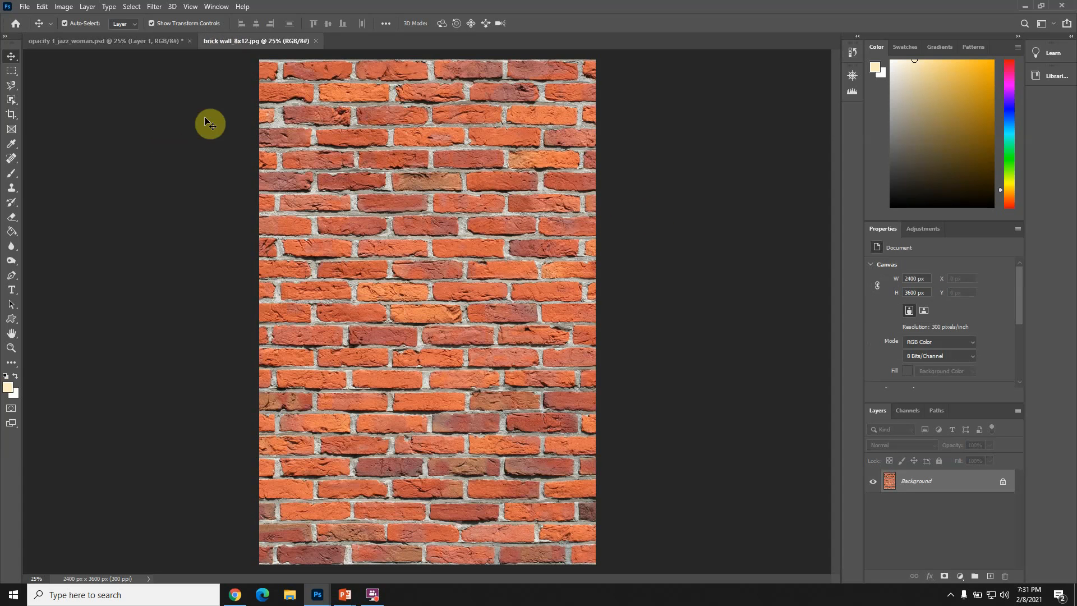
left_click(64, 7)
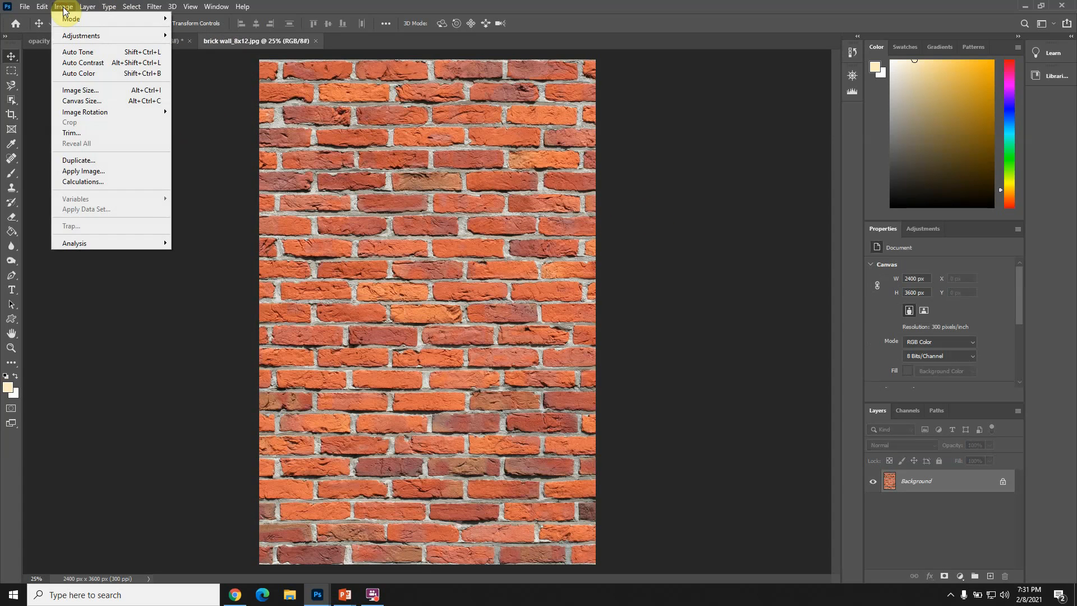
left_click(76, 89)
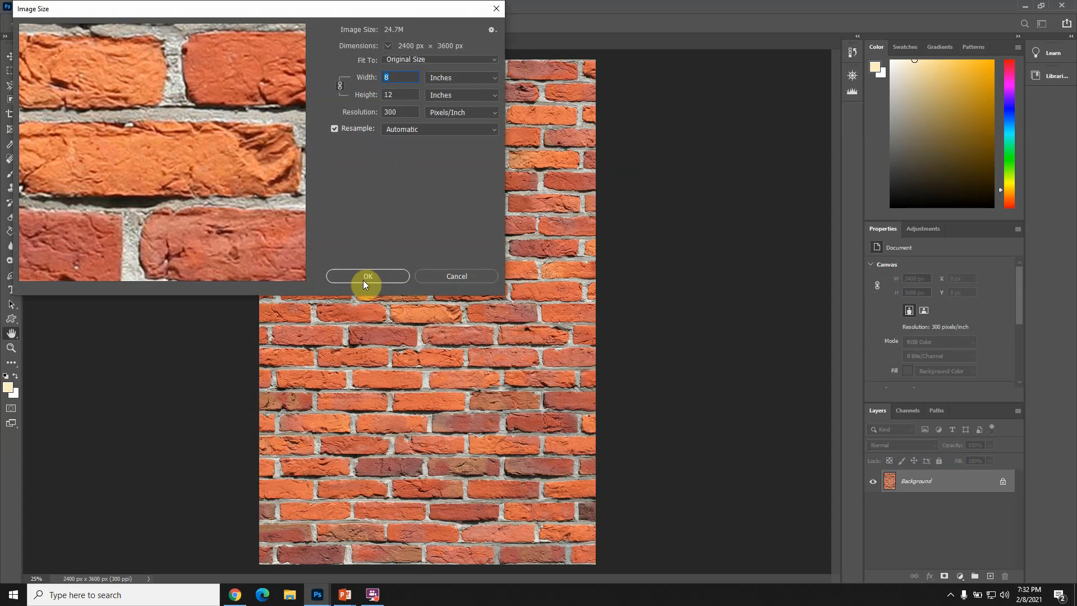
left_click(393, 277)
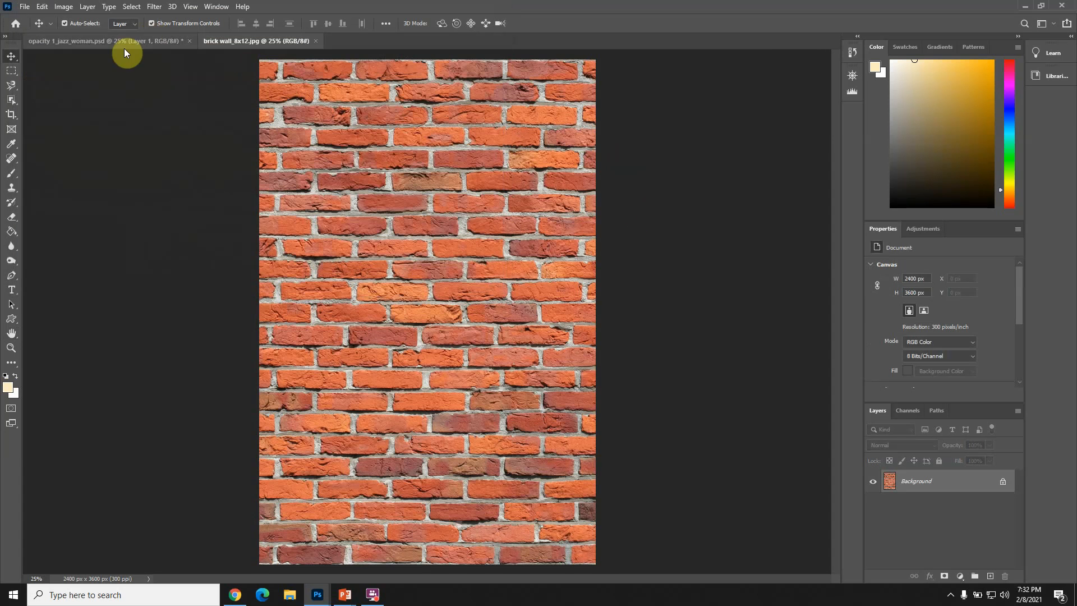
- Float the jazz woman document, move its photo onto the brick wall as a new layer, and minimize the floating document
left_click_drag(113, 42, 138, 143)
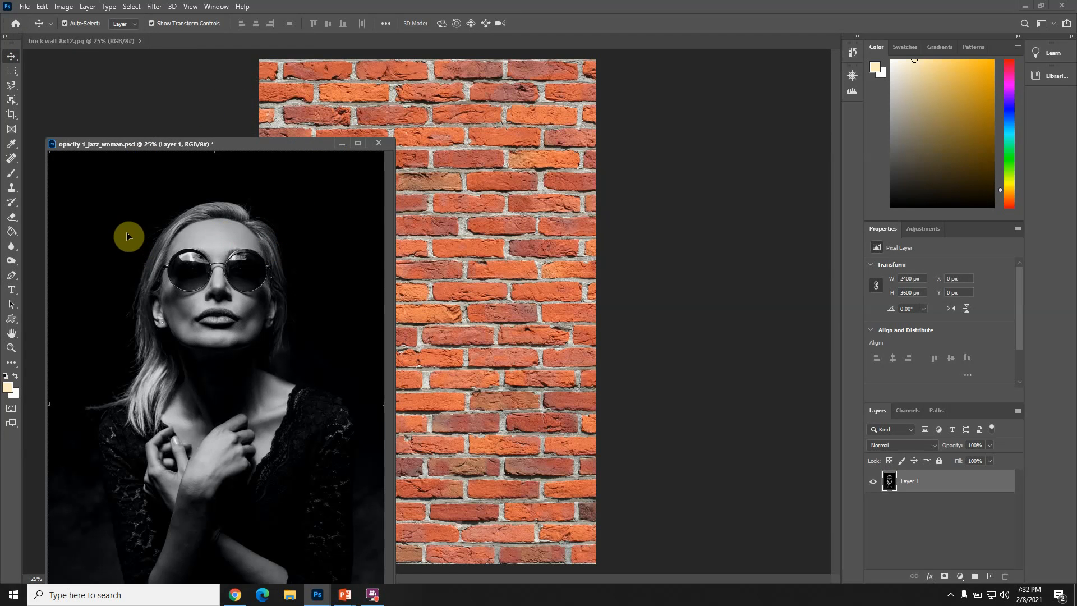
left_click_drag(135, 242, 446, 214)
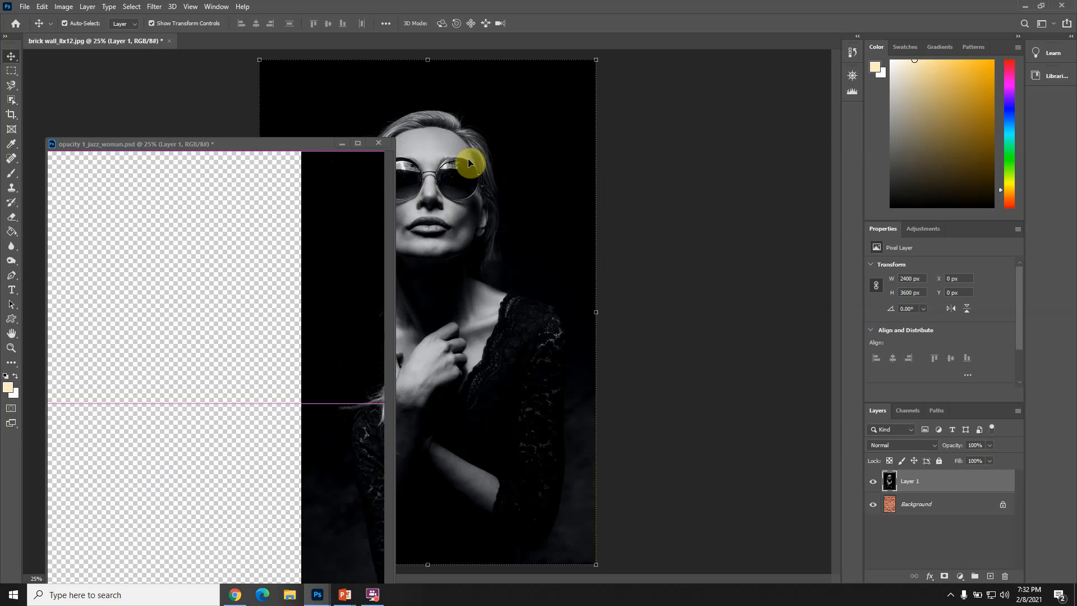
left_click(341, 144)
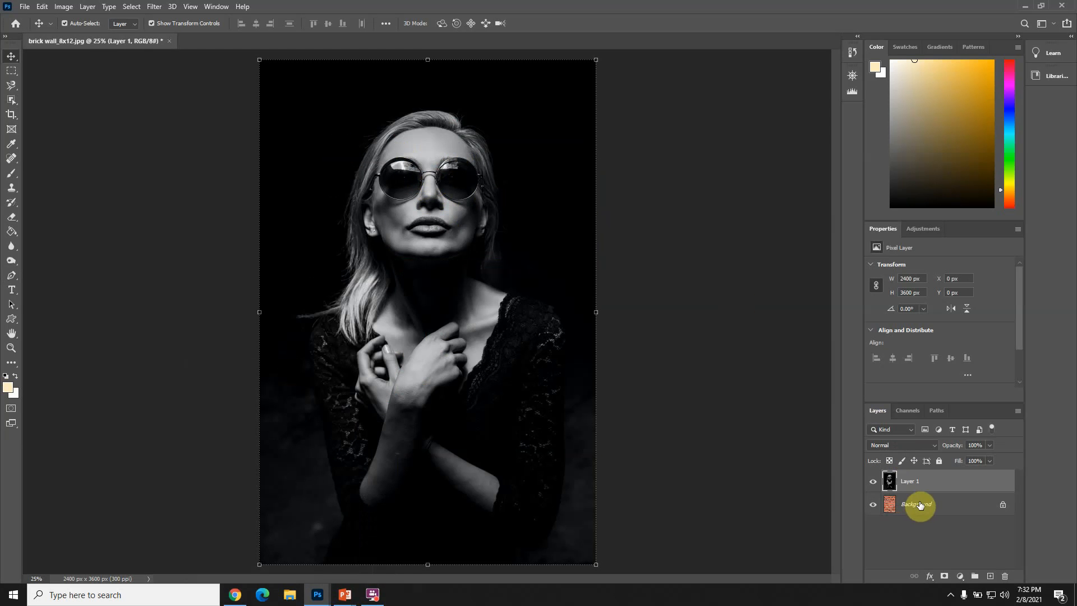
- Toggle the woman layer's visibility, try its opacity at about 53% with the brick background hidden, and restore full opacity and the background
left_click(872, 483)
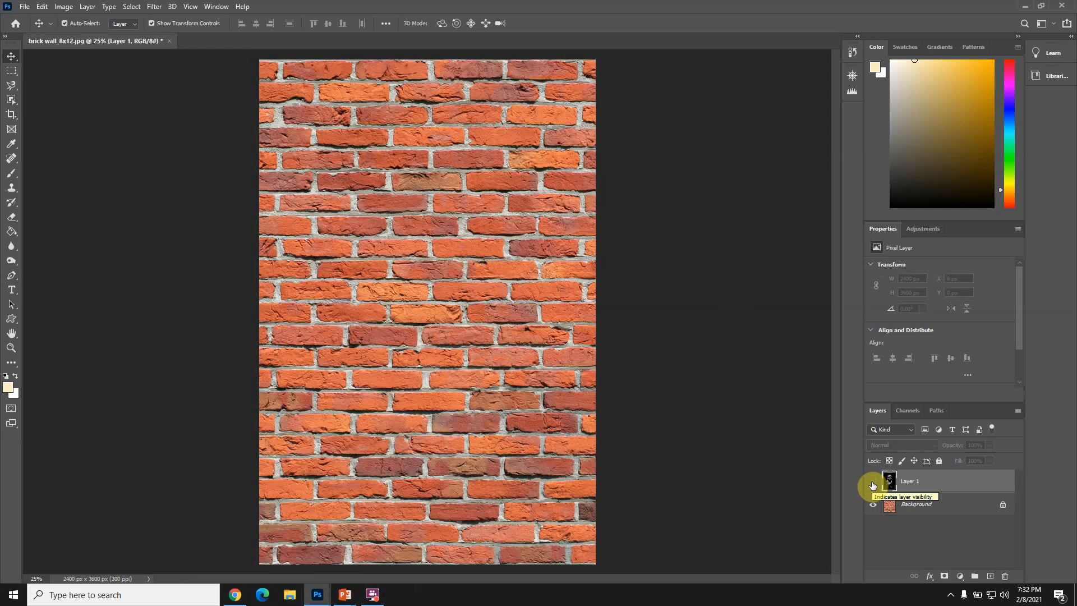
left_click(872, 483)
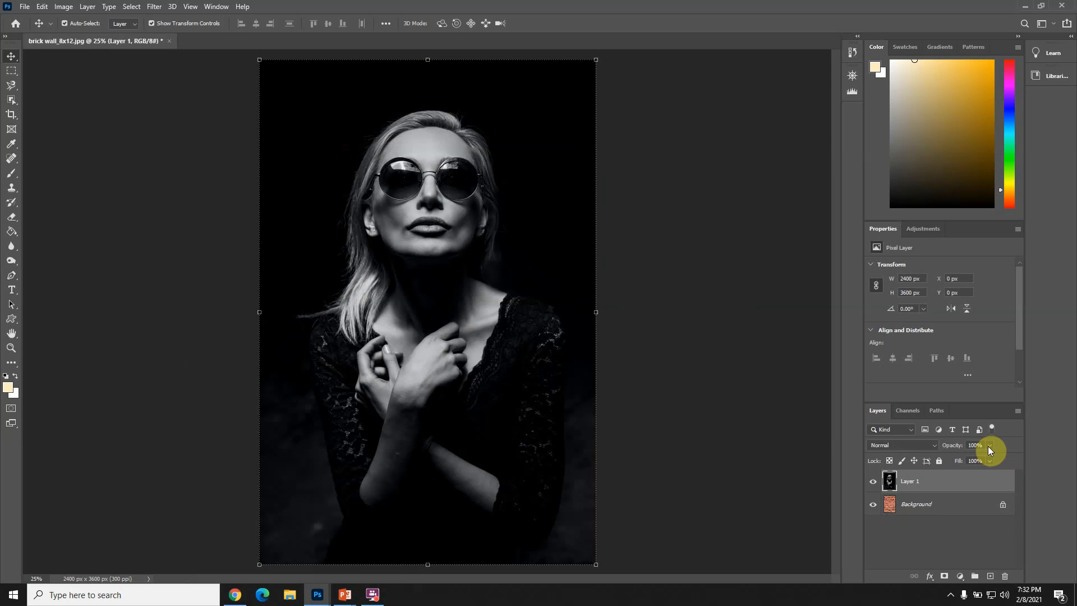
left_click(873, 504)
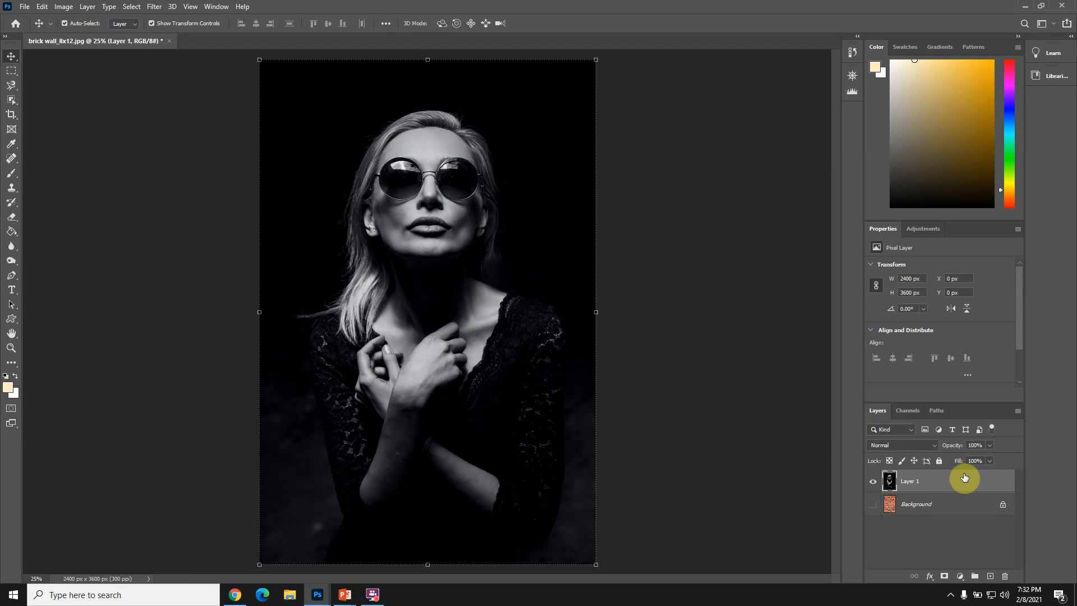
left_click(990, 444)
left_click_drag(988, 460, 982, 460)
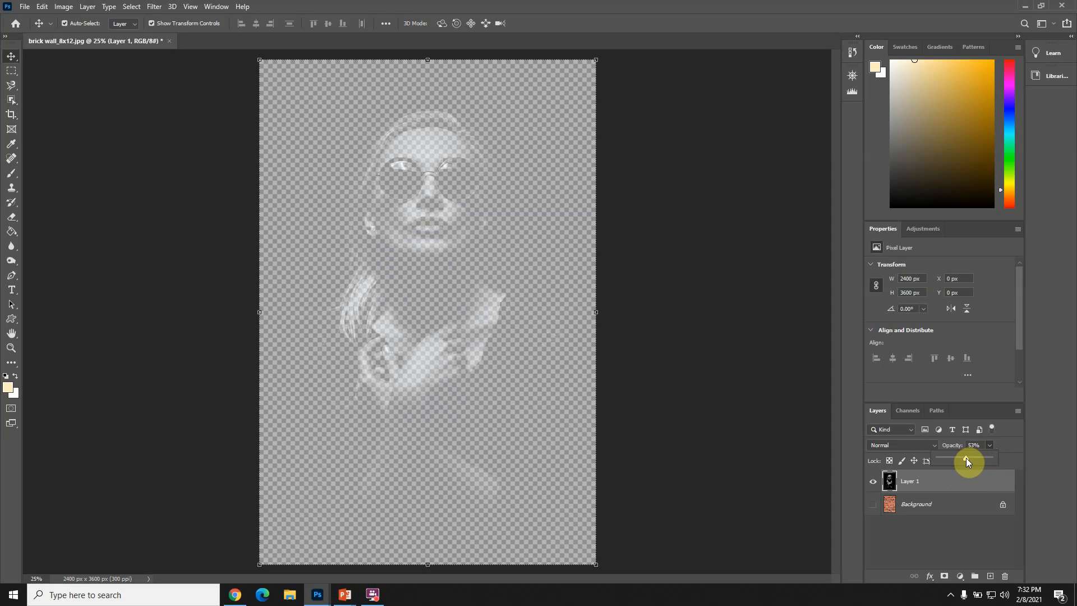
left_click_drag(966, 459, 1004, 456)
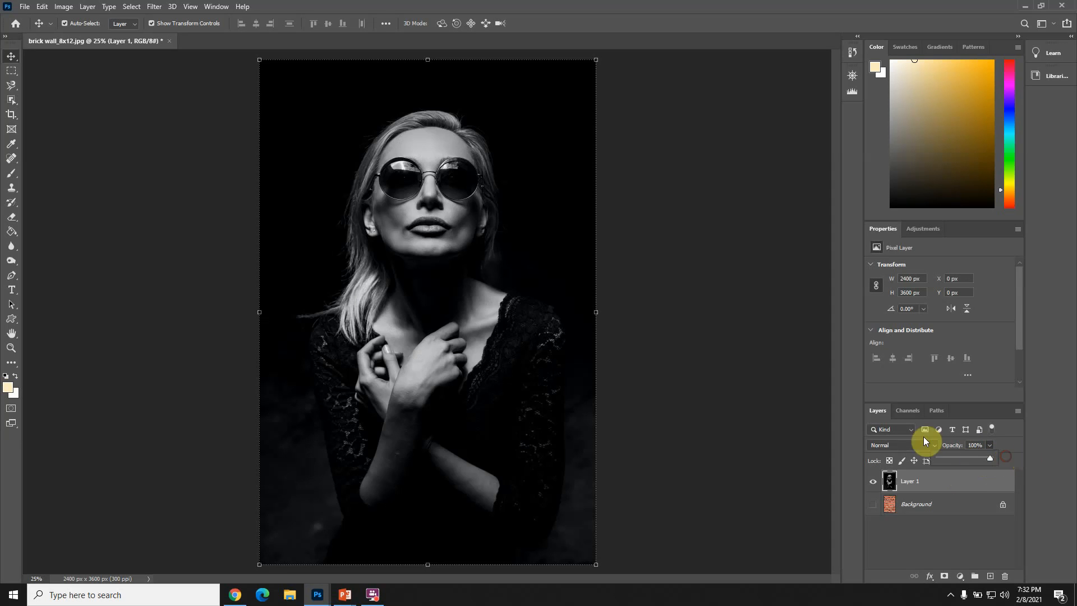
left_click(873, 504)
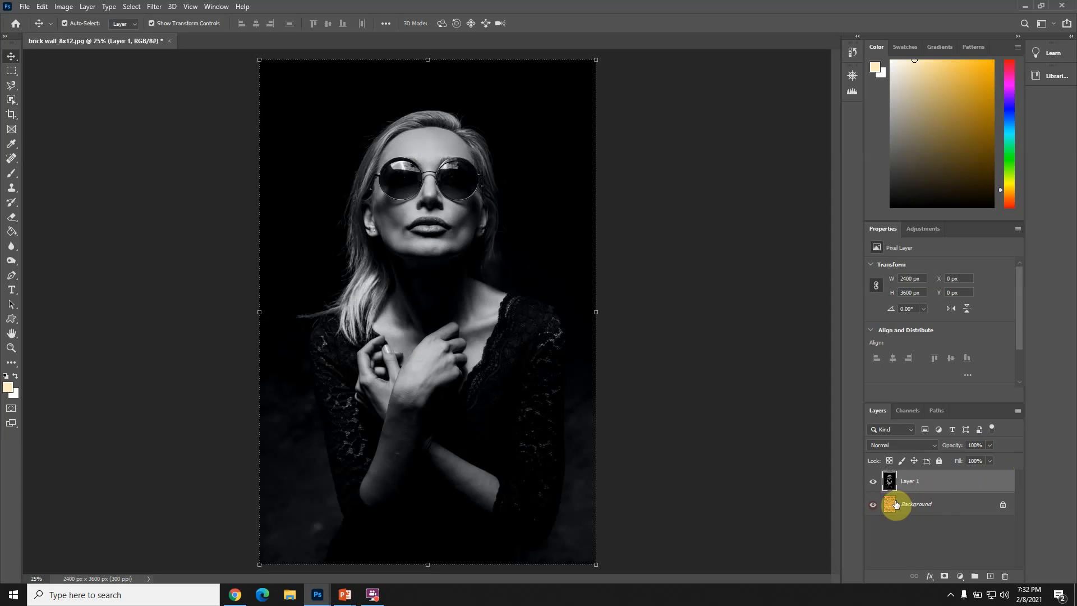
- Try different opacities for the woman layer over the brick wall and set it to 74%
left_click(991, 446)
left_click_drag(974, 456, 972, 456)
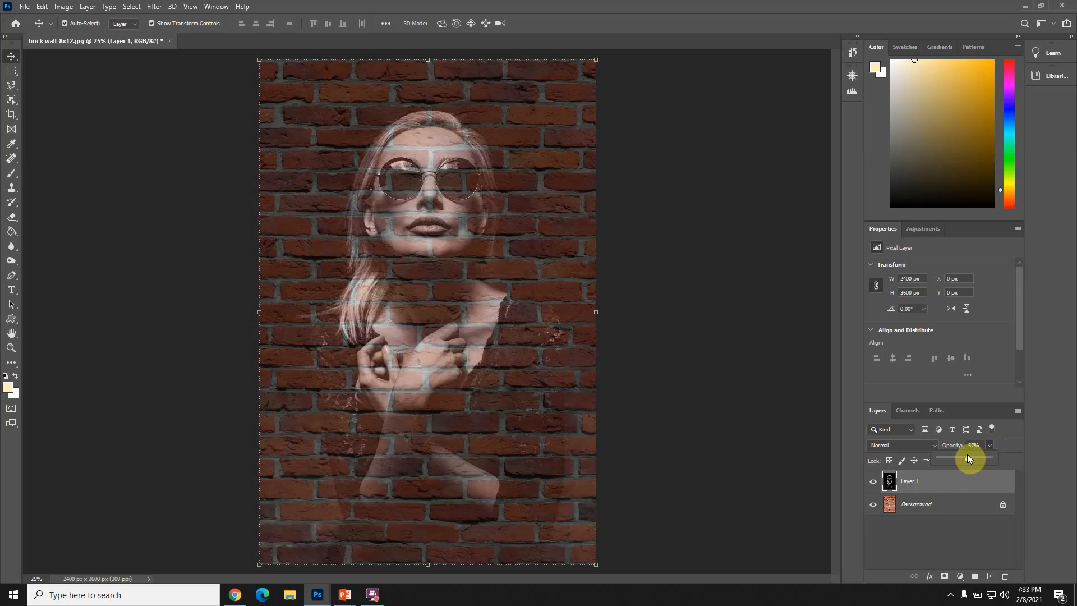
left_click_drag(968, 458, 969, 457)
left_click_drag(965, 459, 963, 460)
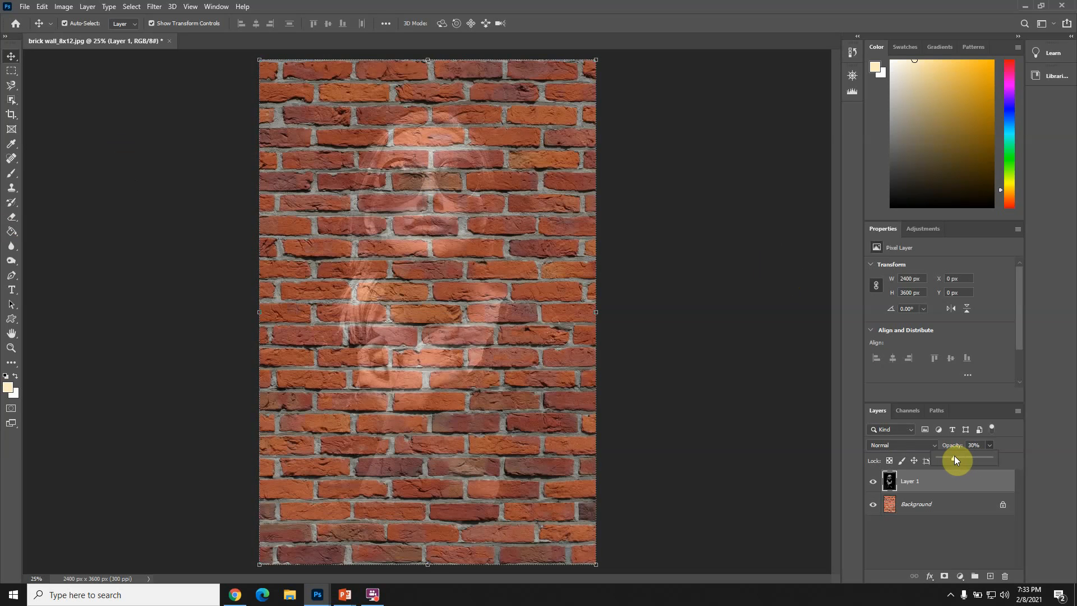
left_click_drag(948, 460, 967, 454)
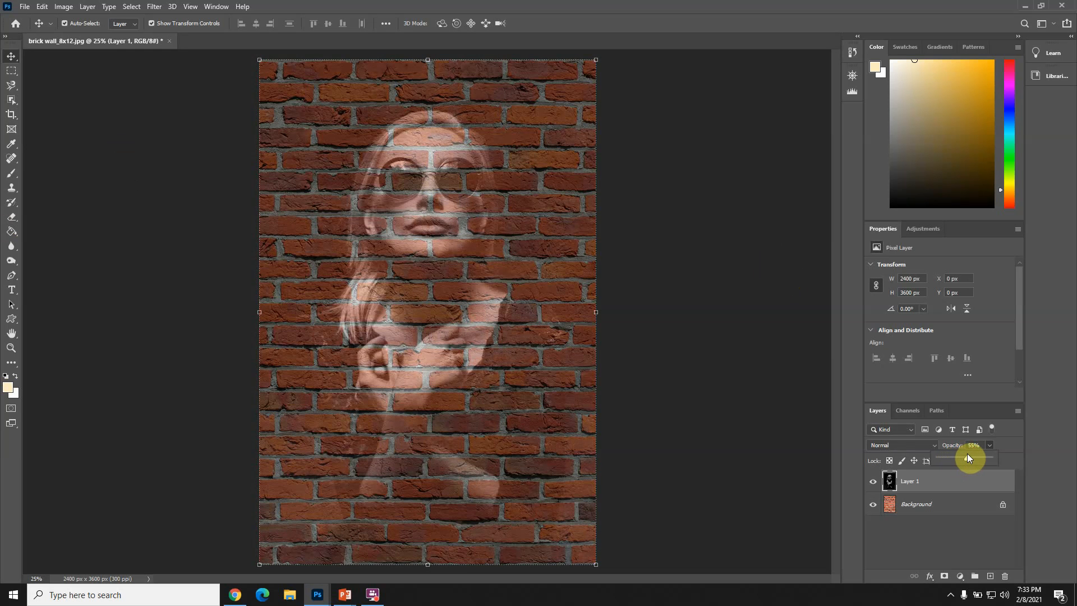
left_click_drag(968, 454, 971, 452)
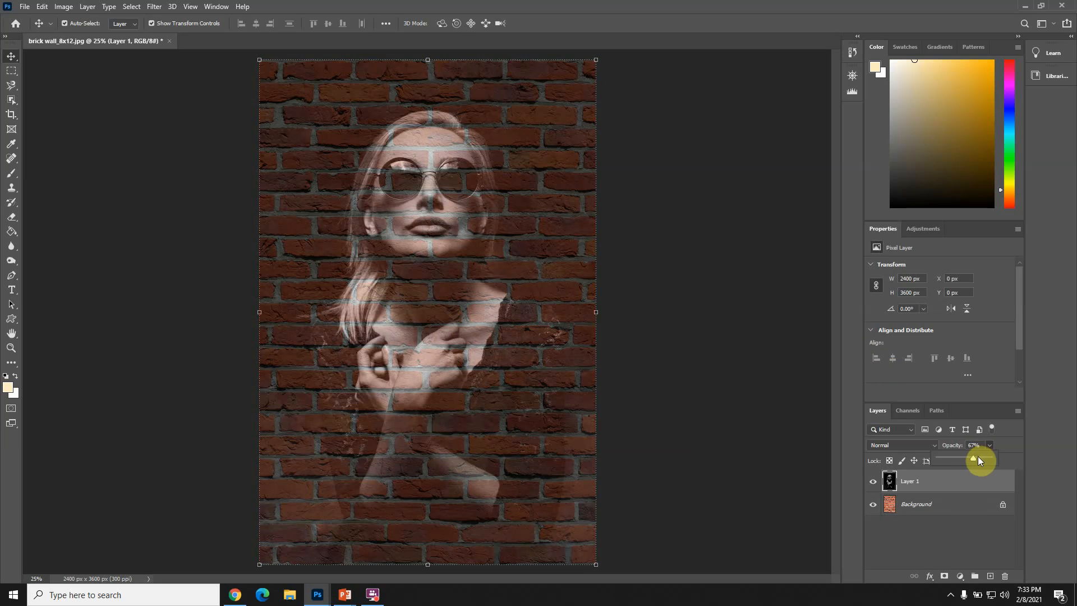
left_click_drag(974, 460, 978, 459)
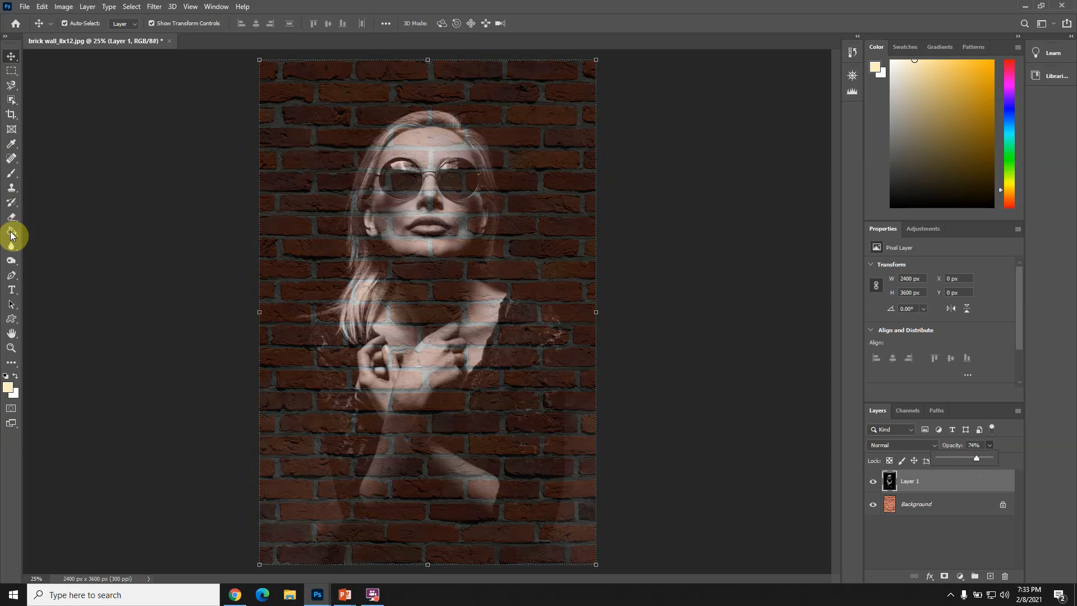
- Retouch the tones of the woman's face with the dodge/burn brush at Midtones, 10% exposure, and reduce the brush size to 600
left_click(11, 260)
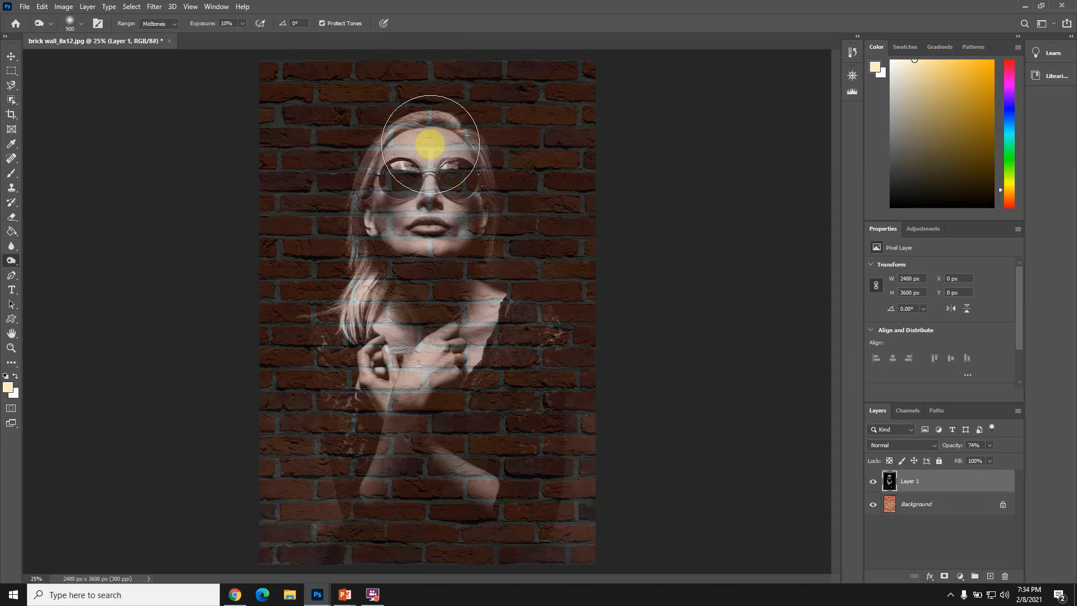
mouse_move(430, 144)
left_mouse_down()
mouse_move(410, 121)
mouse_move(353, 123)
mouse_move(444, 128)
mouse_move(352, 152)
mouse_move(410, 139)
mouse_move(433, 241)
mouse_move(471, 106)
mouse_move(472, 135)
mouse_move(356, 134)
mouse_move(515, 250)
mouse_move(475, 221)
left_mouse_up()
key("bracketleft")
key("bracketleft")
key("bracketleft")
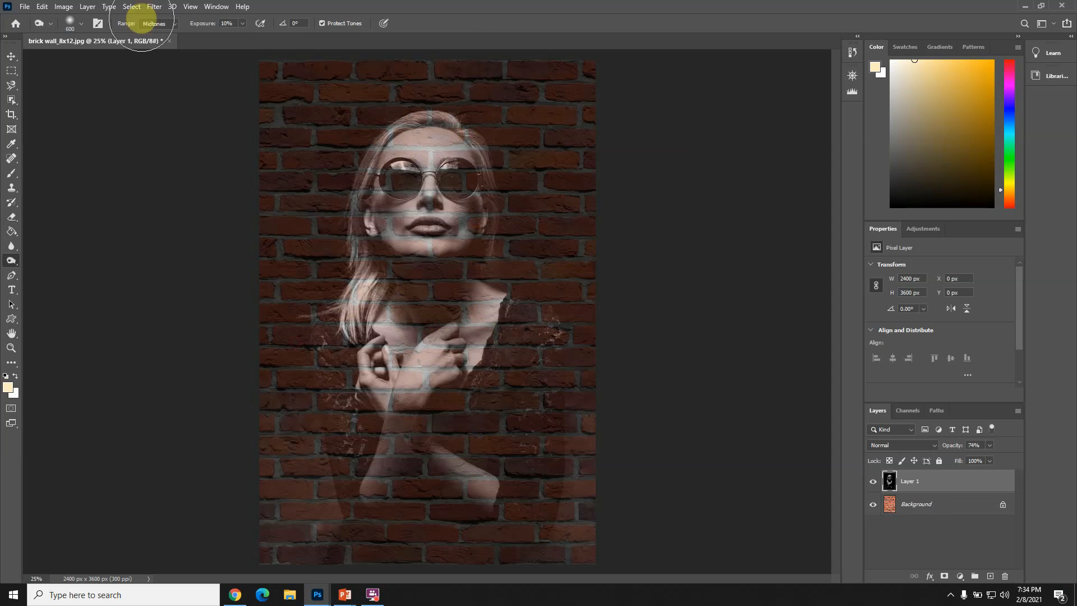
- Set the retouching brush's range to Highlights and raise the woman layer's opacity to 80%
left_click(156, 23)
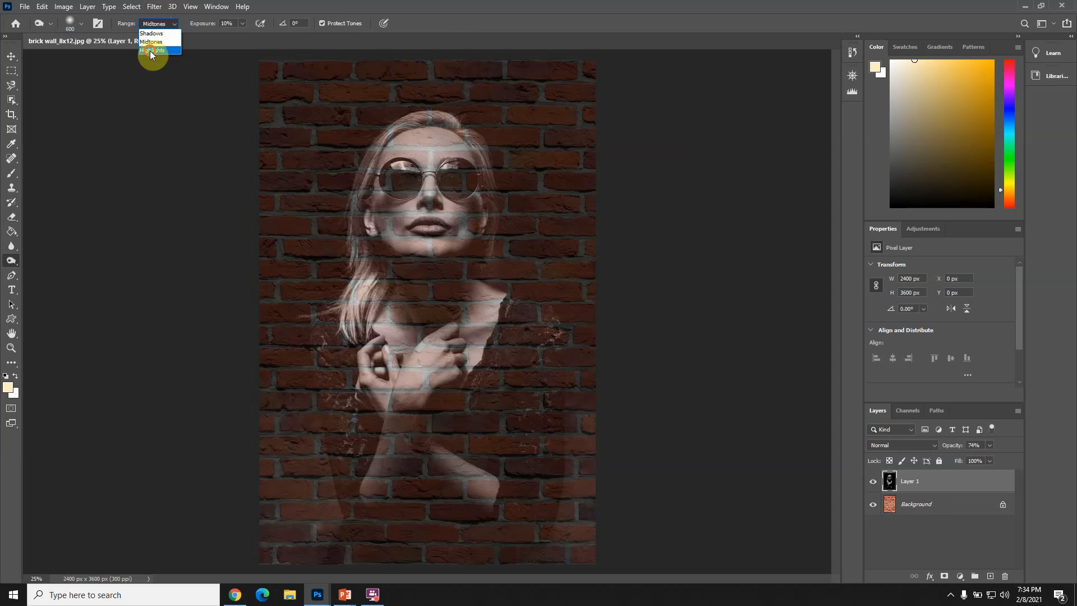
left_click(151, 51)
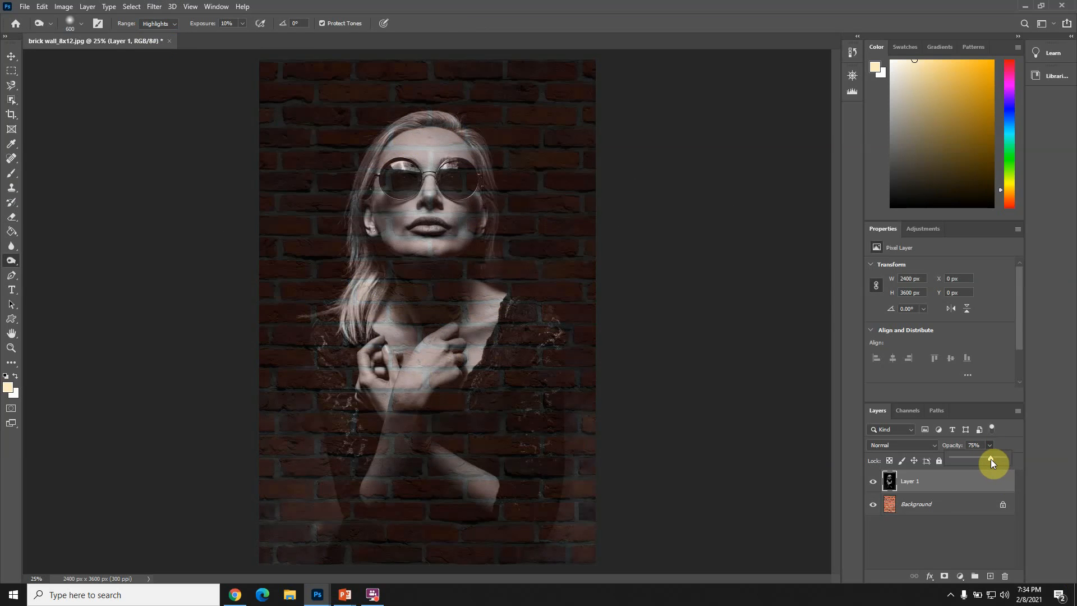
left_click_drag(990, 459, 994, 459)
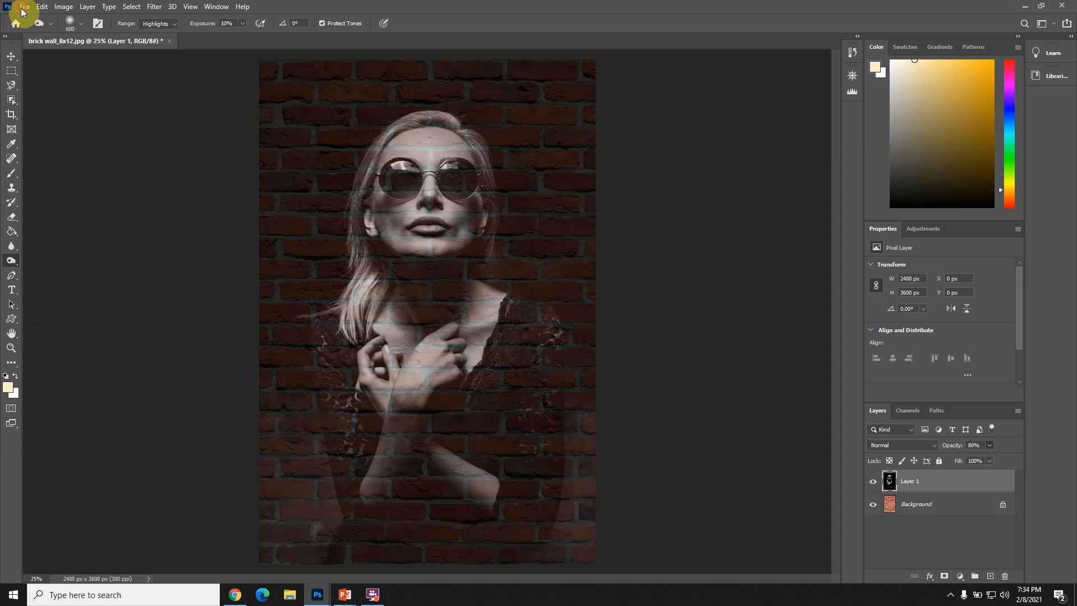
- Save the layered composite as a Photoshop file named "jazzlady_opacity_80 per" in the BLENDING PHOTOS folder
left_click(23, 8)
left_click(117, 142)
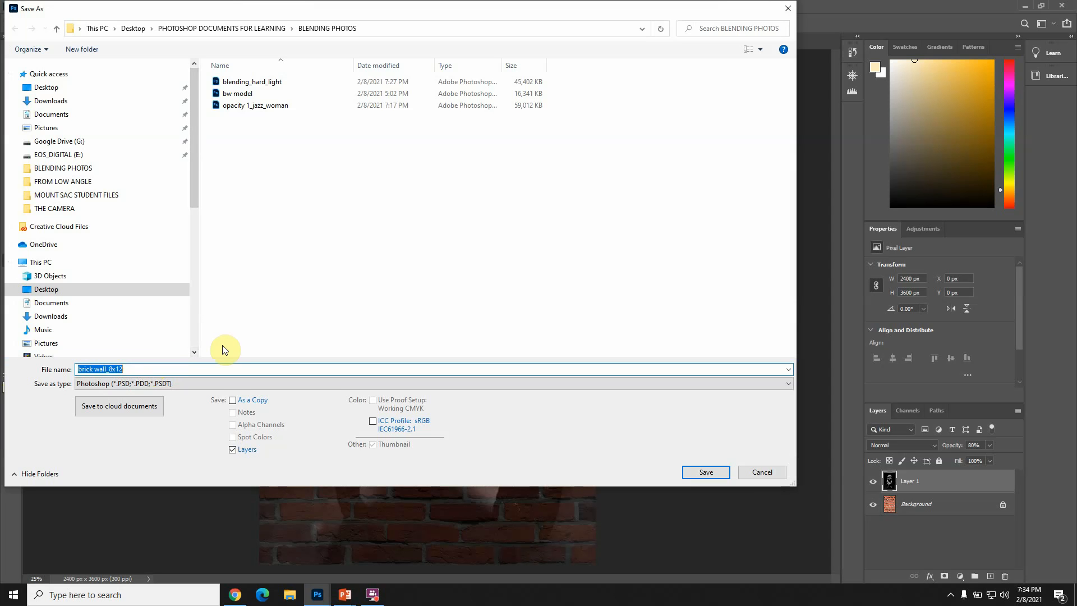
type("ja")
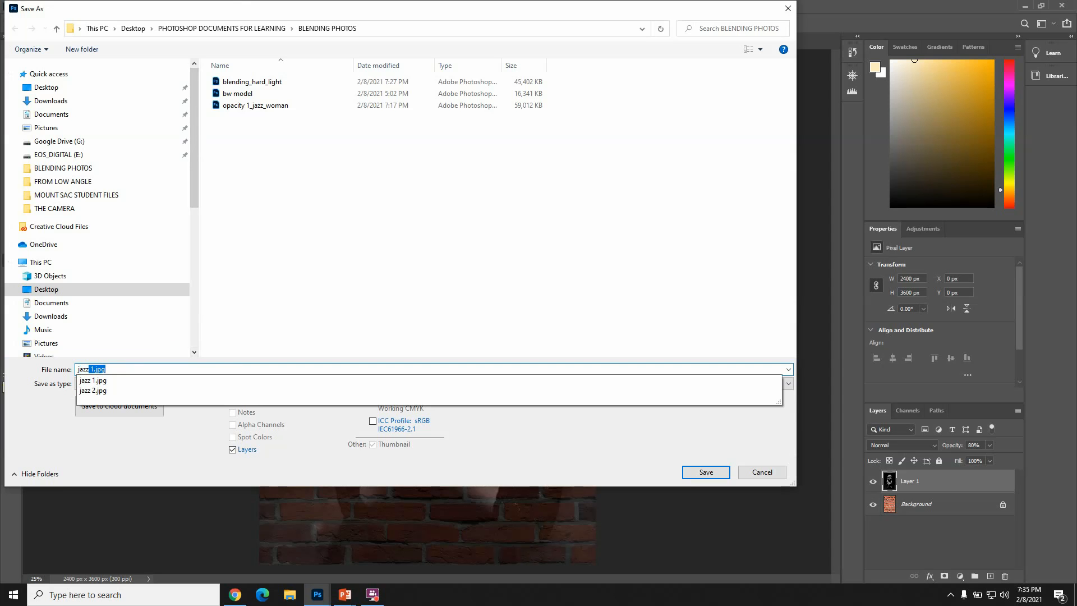
type("zzlady")
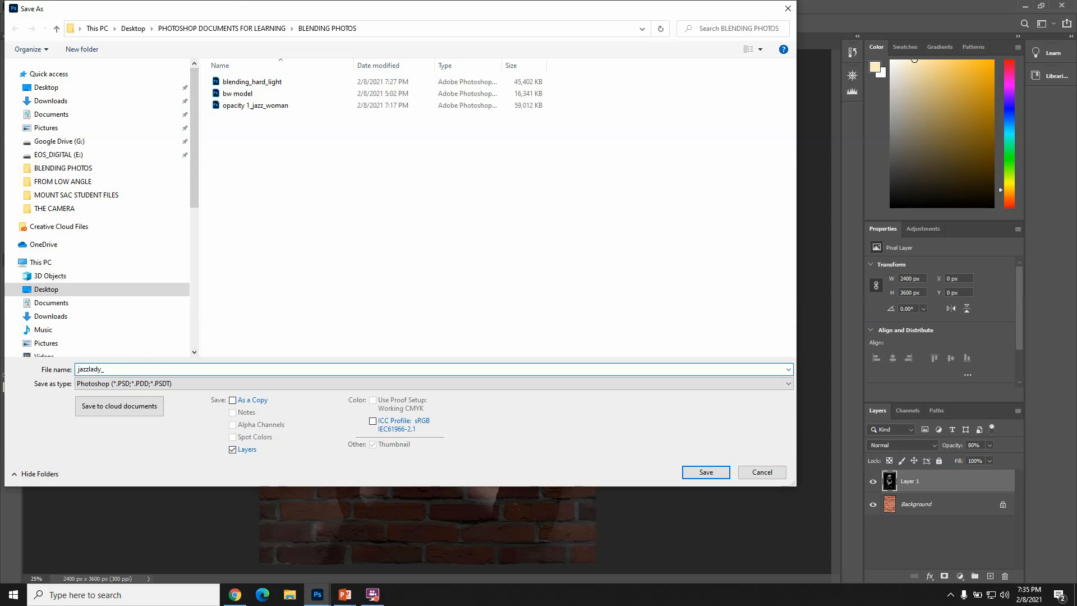
type("_opacity_80 per")
left_click(708, 471)
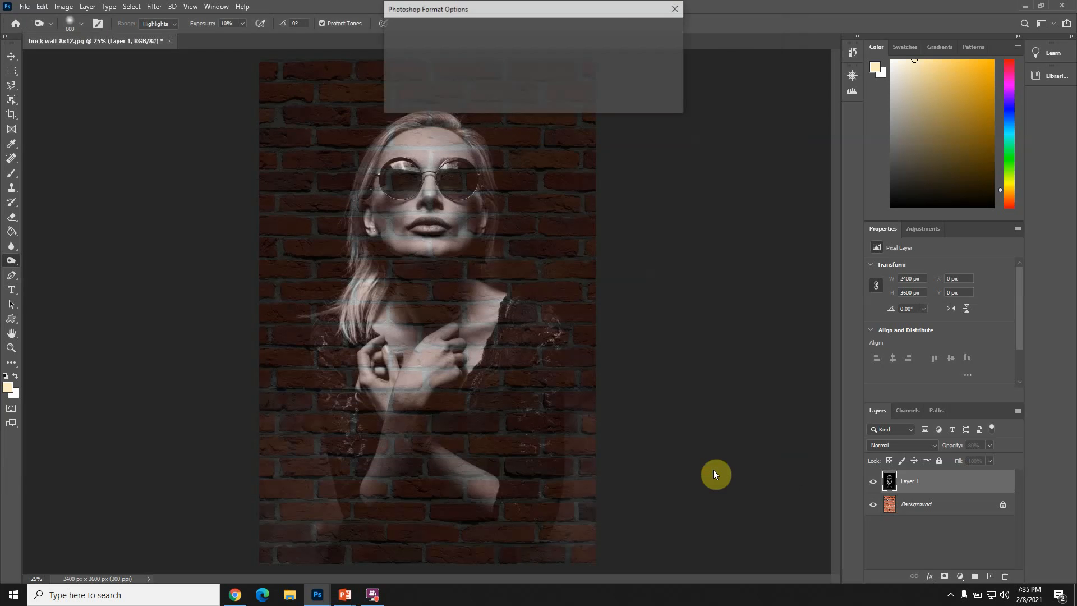
left_click(667, 32)
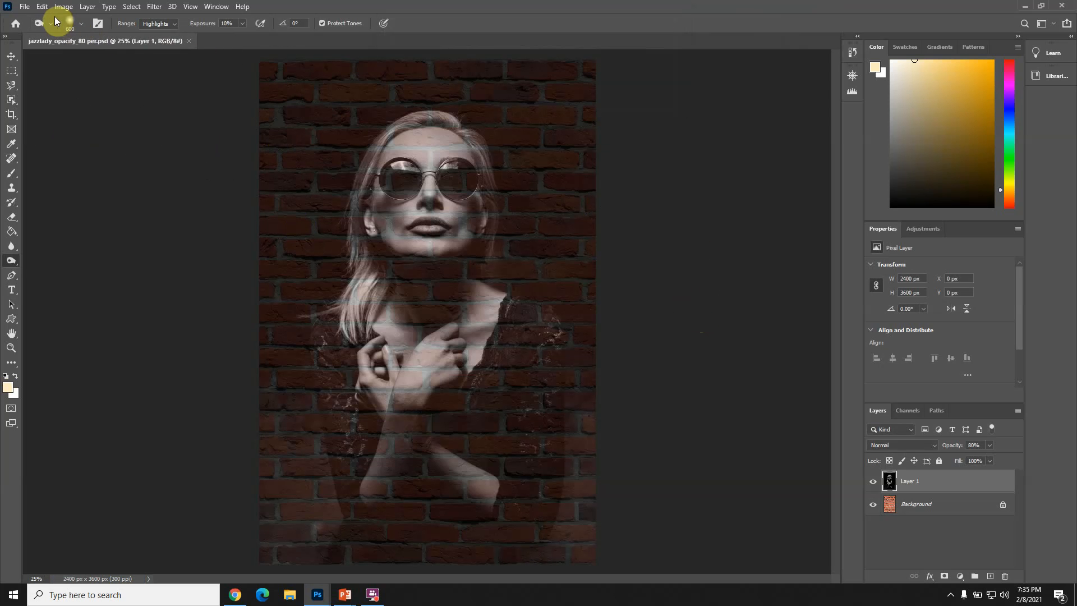
- Flatten the woman and brick wall layers of the saved composite into a single background
left_click(87, 7)
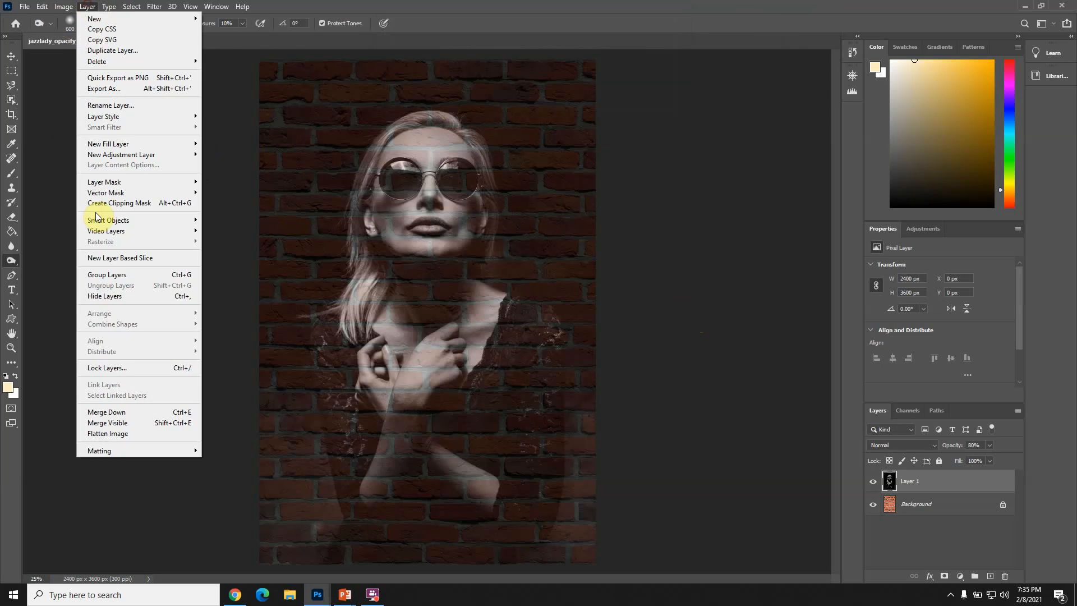
left_click(132, 435)
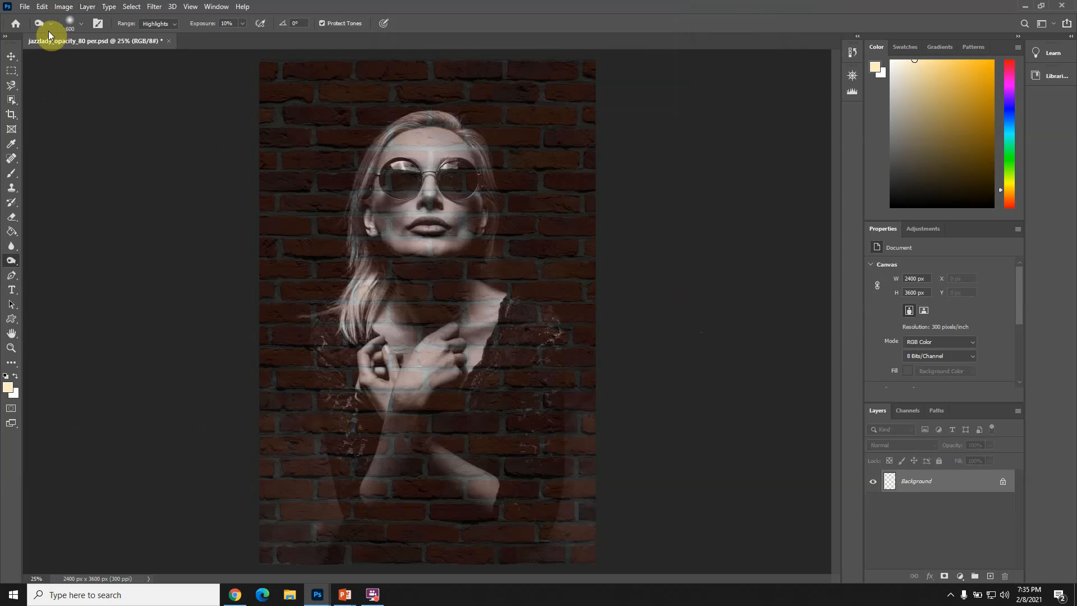
- Save the flattened composite as a JPEG at Maximum quality in the BLENDING PHOTOS folder and close the document
left_click(24, 7)
left_click(45, 141)
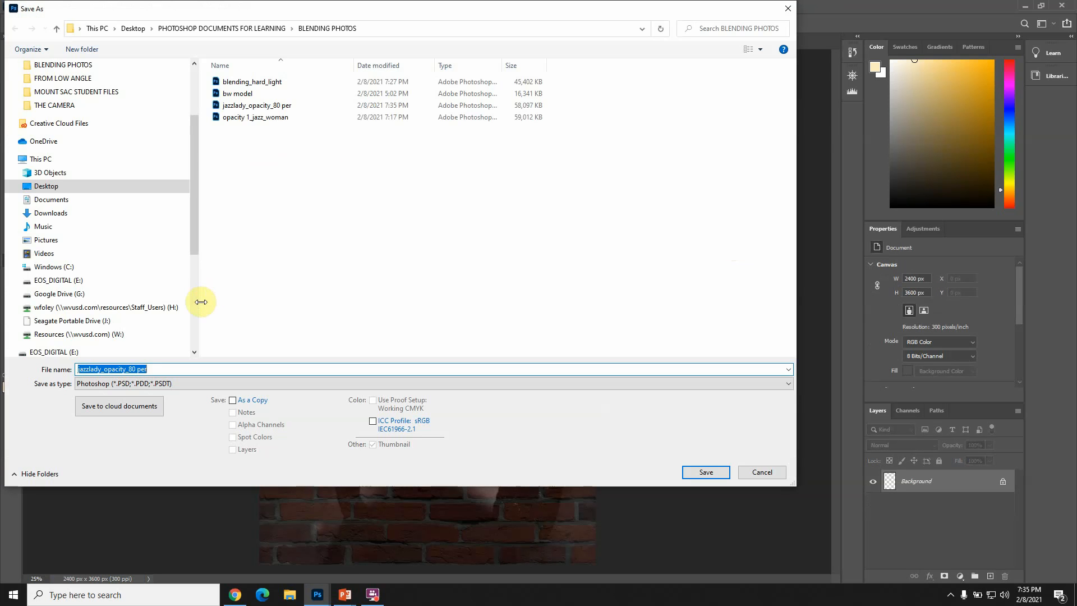
left_click(235, 384)
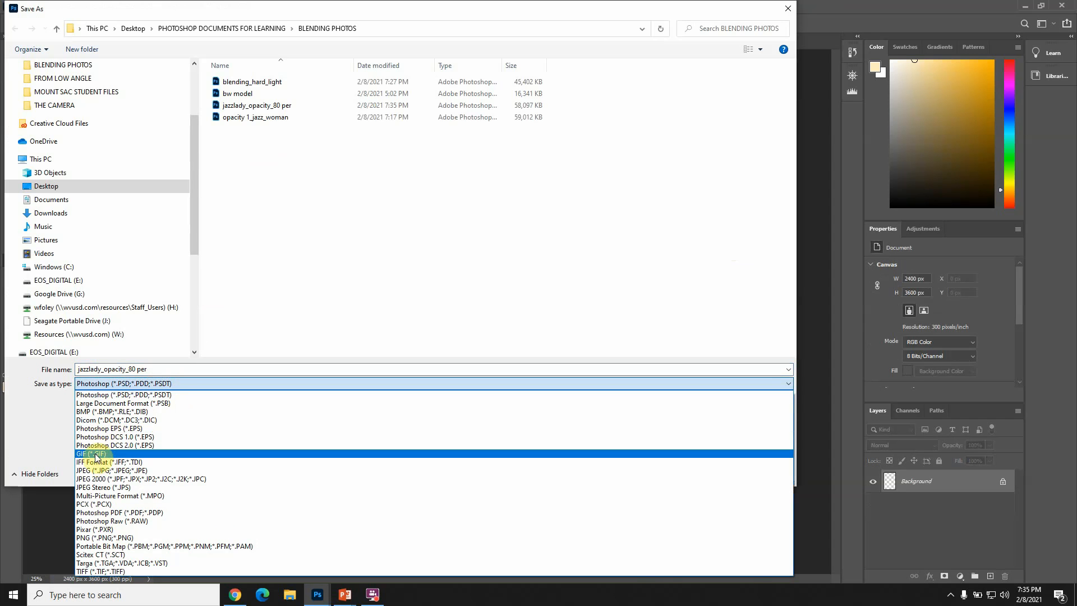
left_click(94, 470)
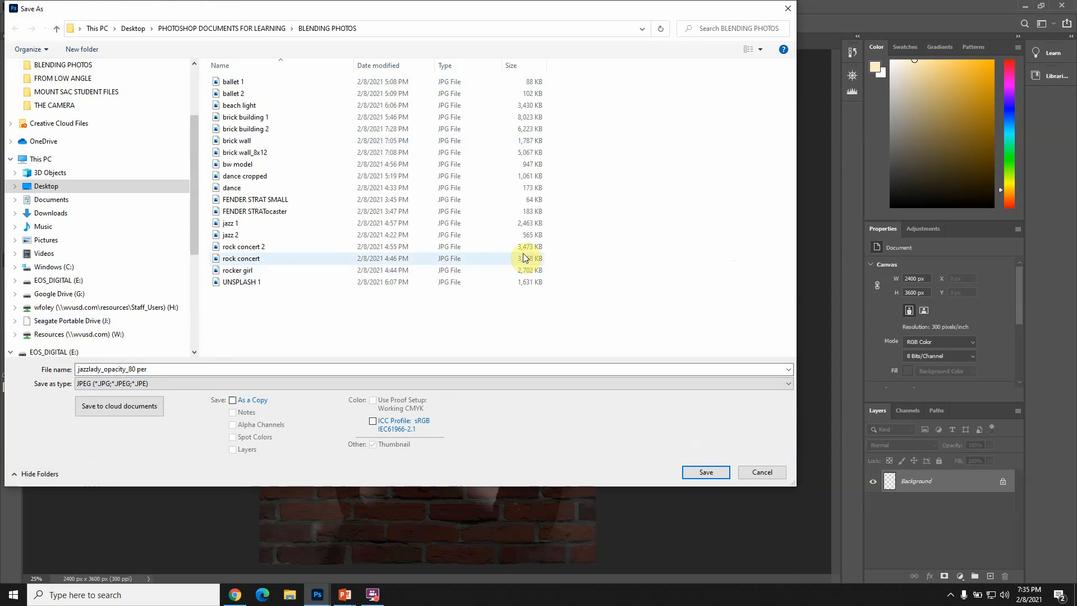
left_click(698, 472)
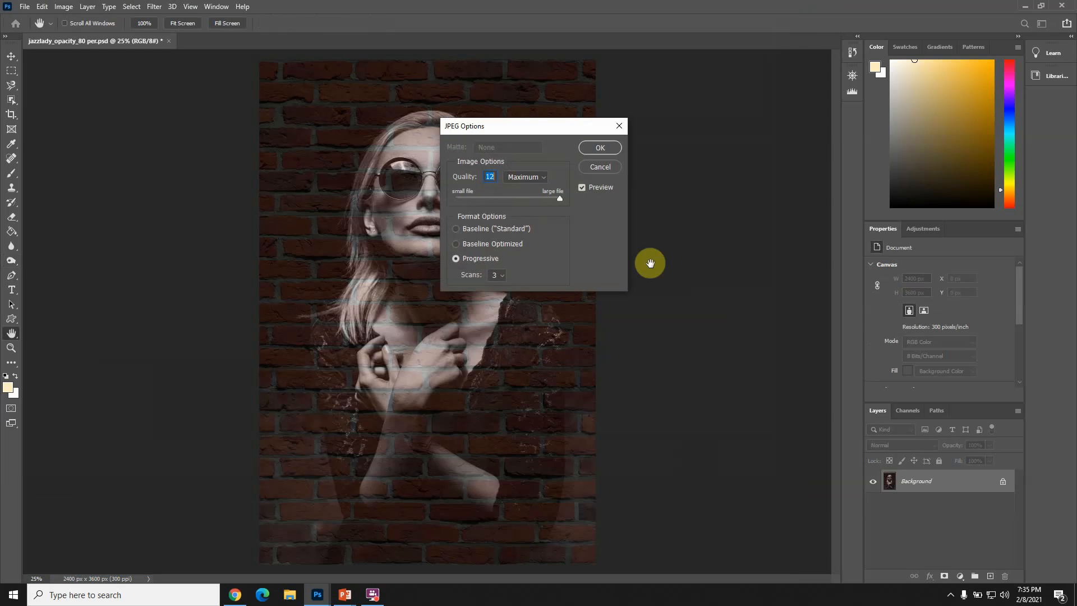
left_click(603, 149)
key("o")
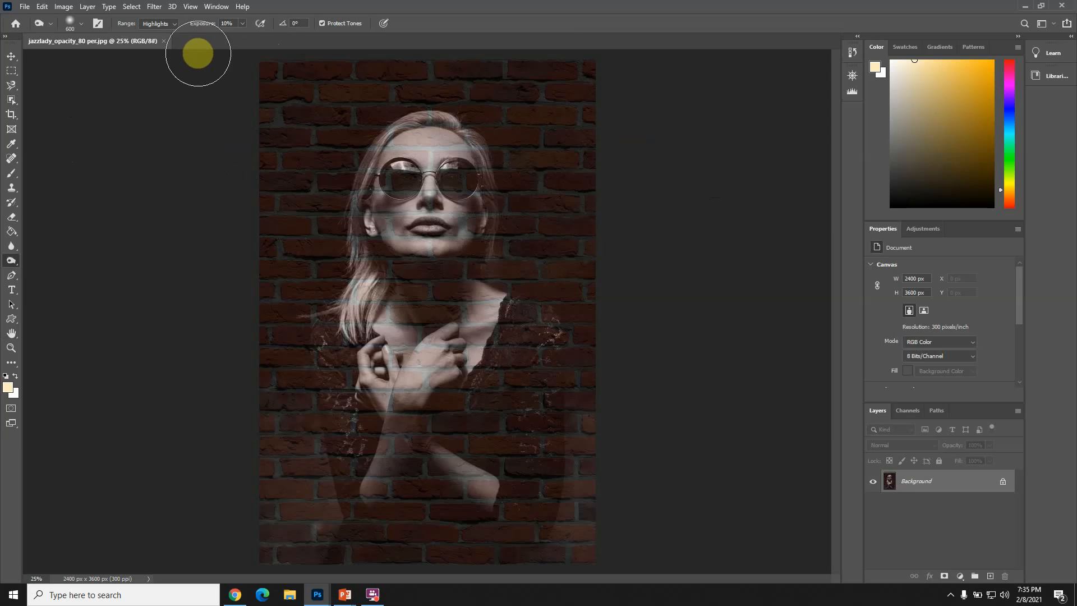
left_click(164, 41)
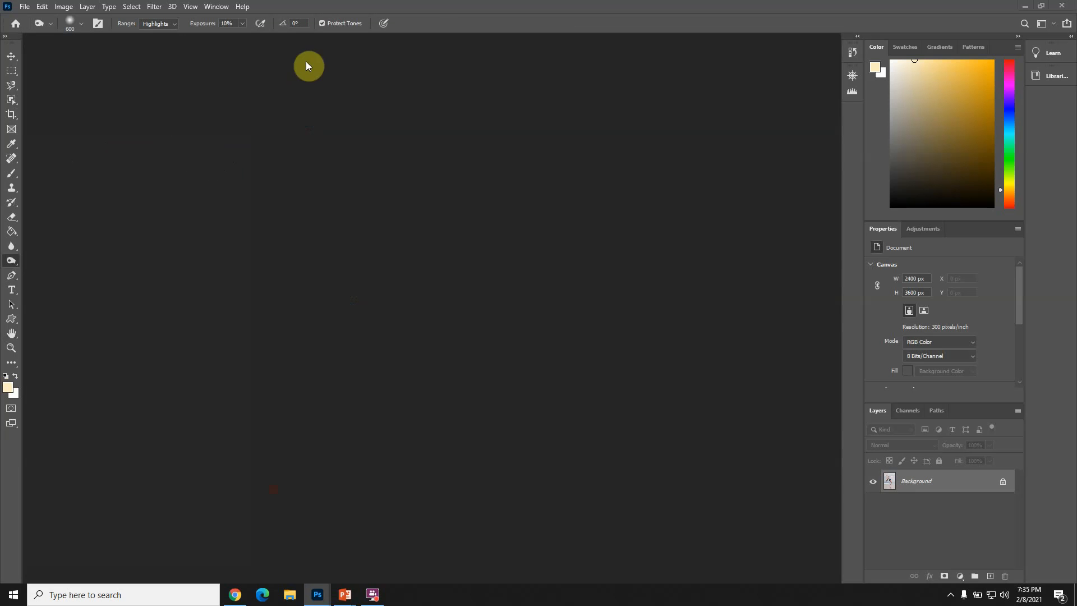
- Open "brick wall_8x12" from the BLENDING PHOTOS folder, minimize the "dance cropped" photo and dock the brick wall image in the workspace
left_click(24, 11)
left_click(23, 33)
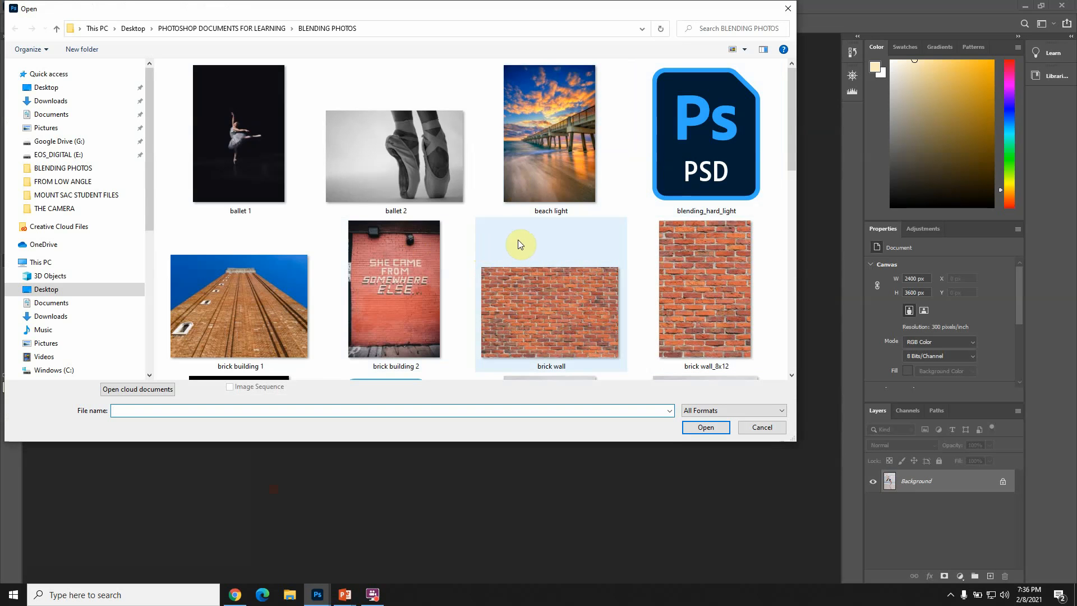
scroll(733, 247, "down", 3)
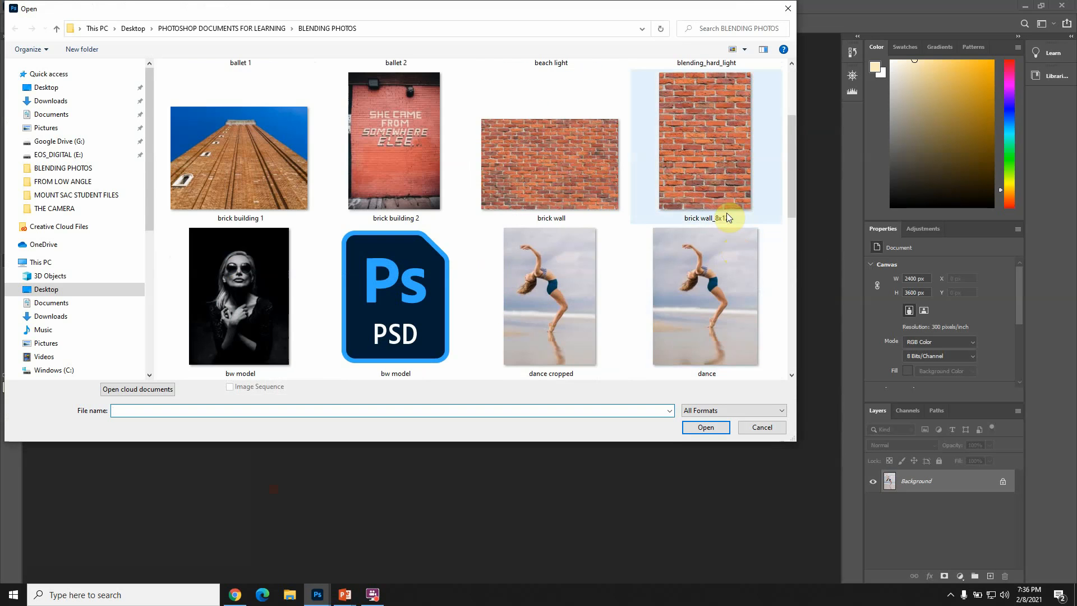
double_click(697, 160)
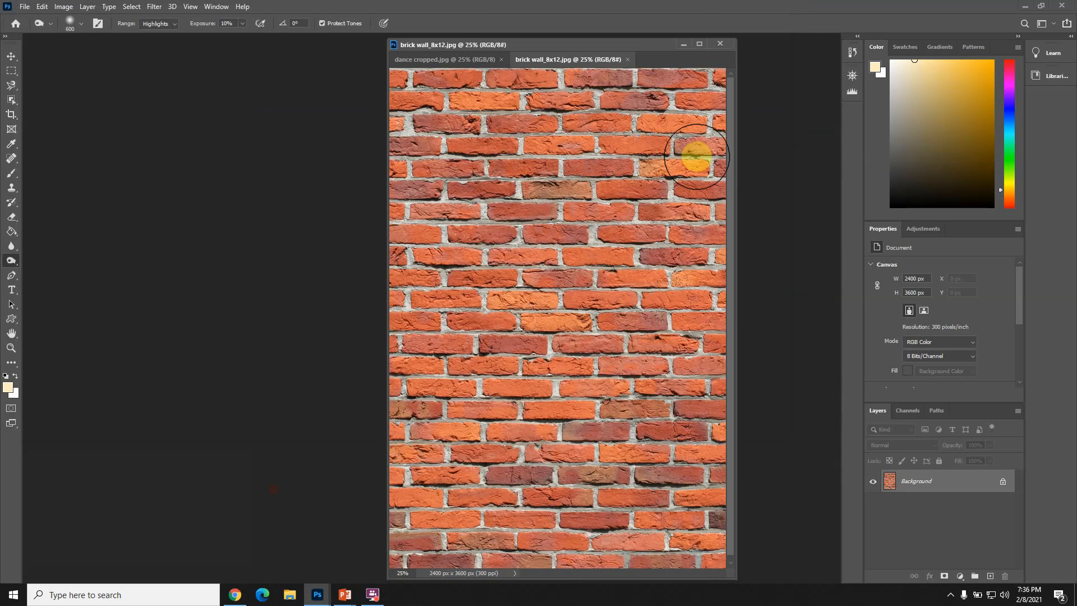
left_click(438, 60)
left_click_drag(436, 58, 230, 99)
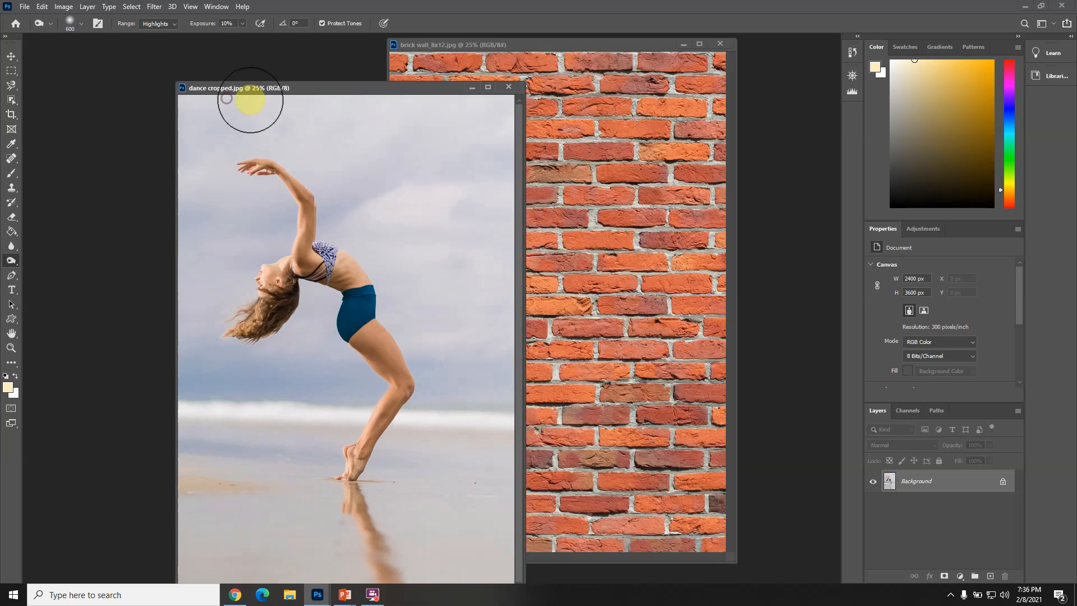
left_click(472, 88)
left_click_drag(514, 45, 488, 42)
- Open the "bw model" JPEG portrait and place its floating window beside the brick wall so both images are reachable
left_click(25, 6)
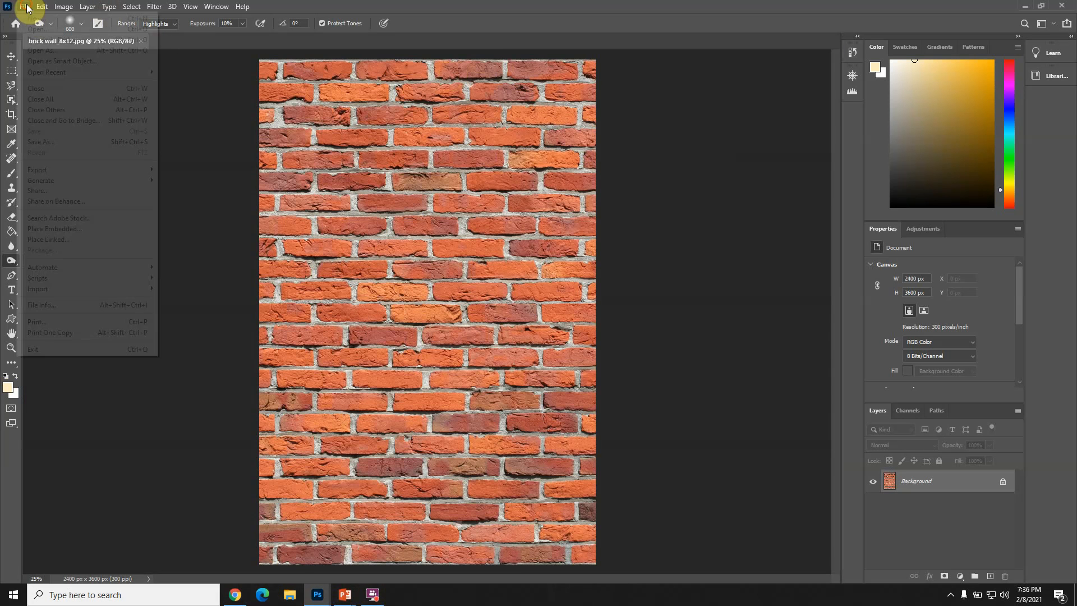
left_click(32, 33)
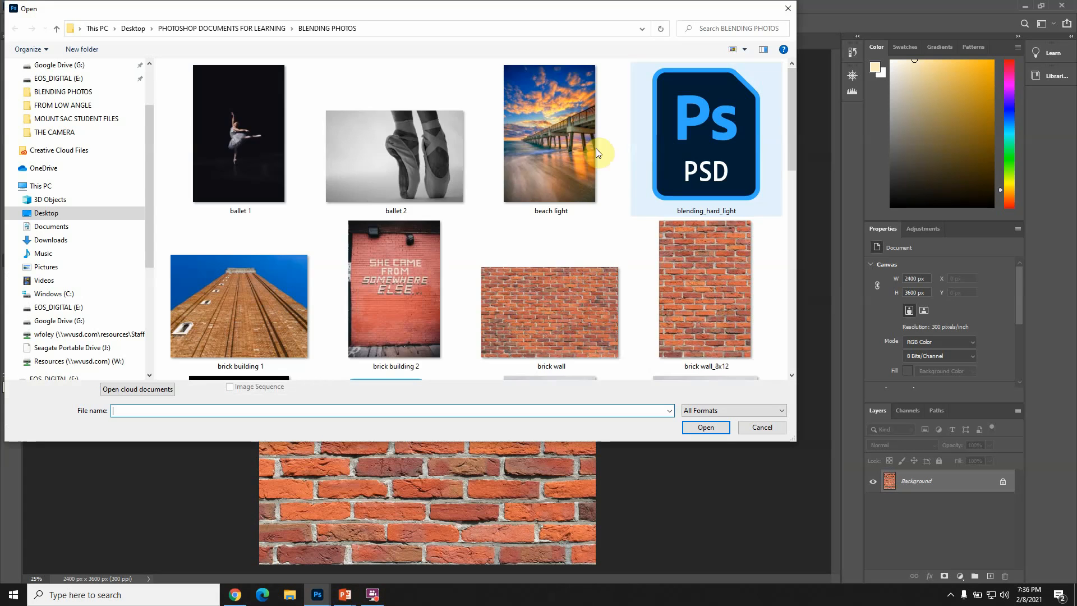
scroll(432, 224, "down", 2)
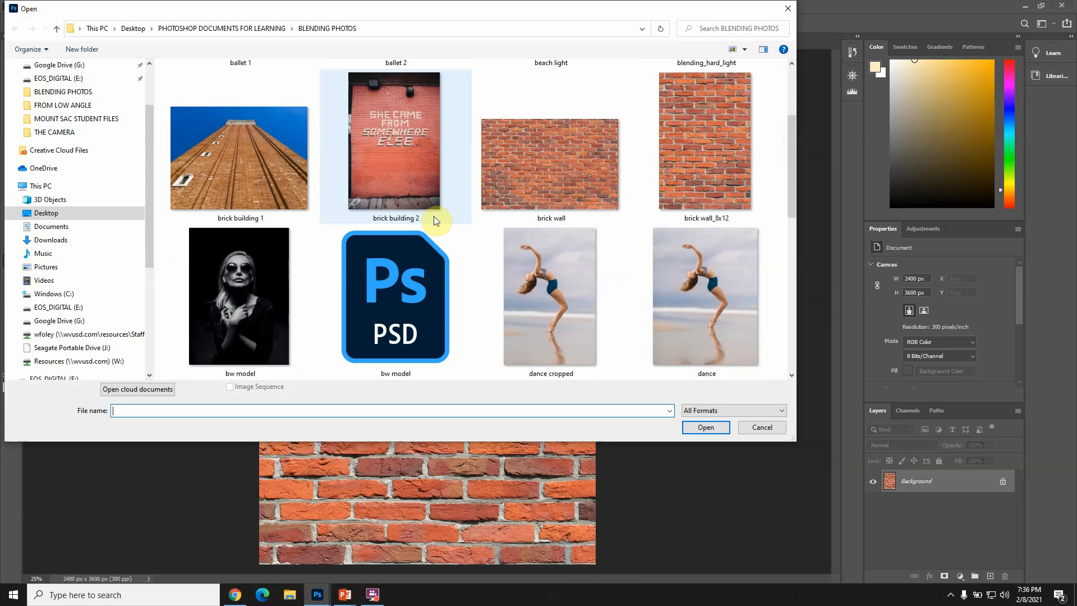
double_click(228, 291)
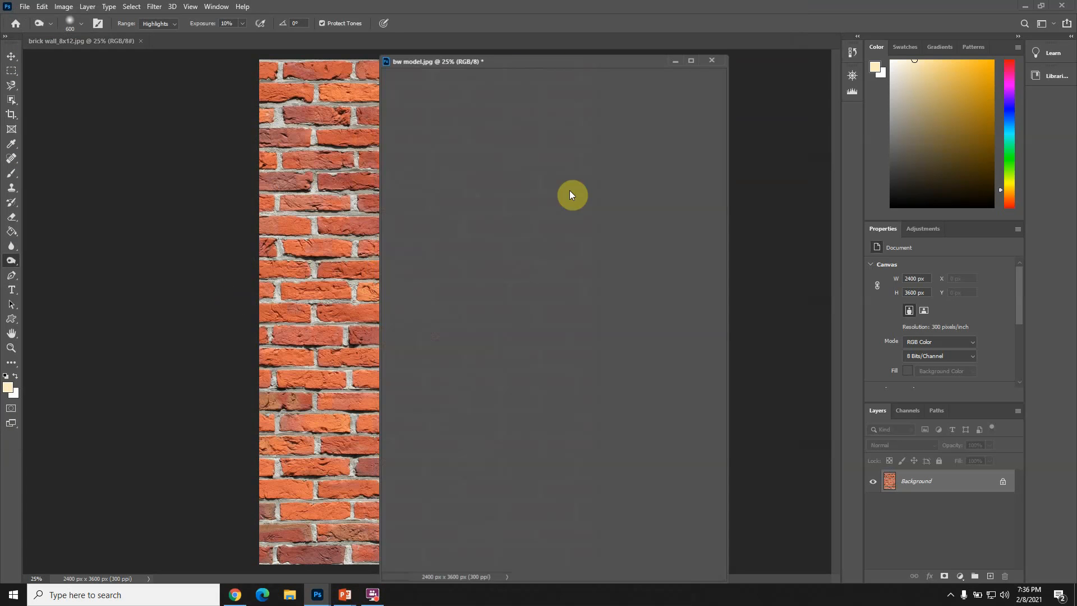
left_click_drag(545, 61, 628, 55)
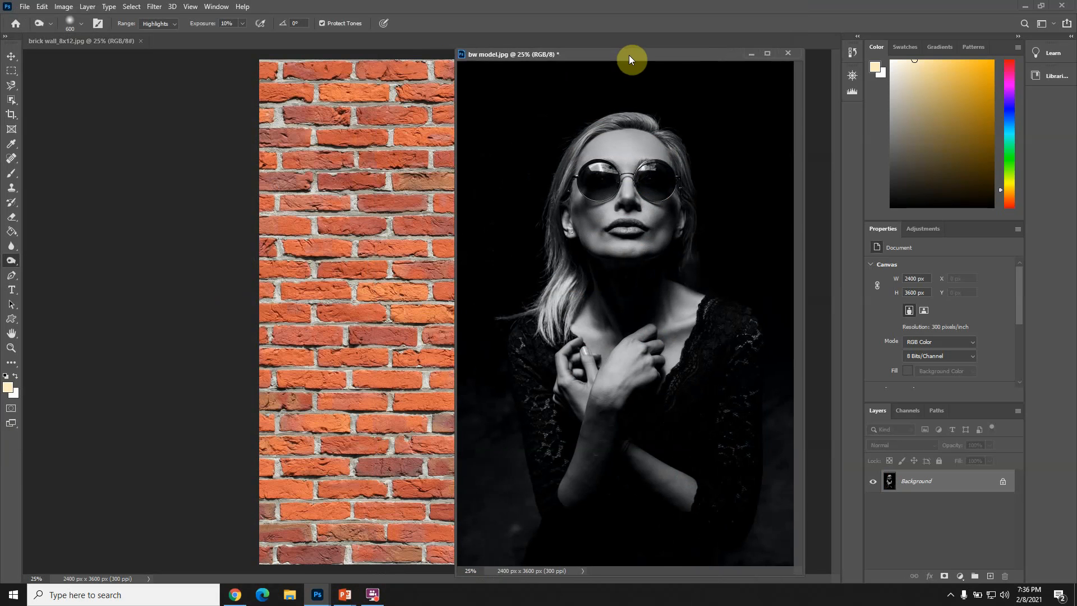
- Copy the portrait onto the brick wall image as a new layer with the Move tool, and minimize the portrait's window
left_click(11, 57)
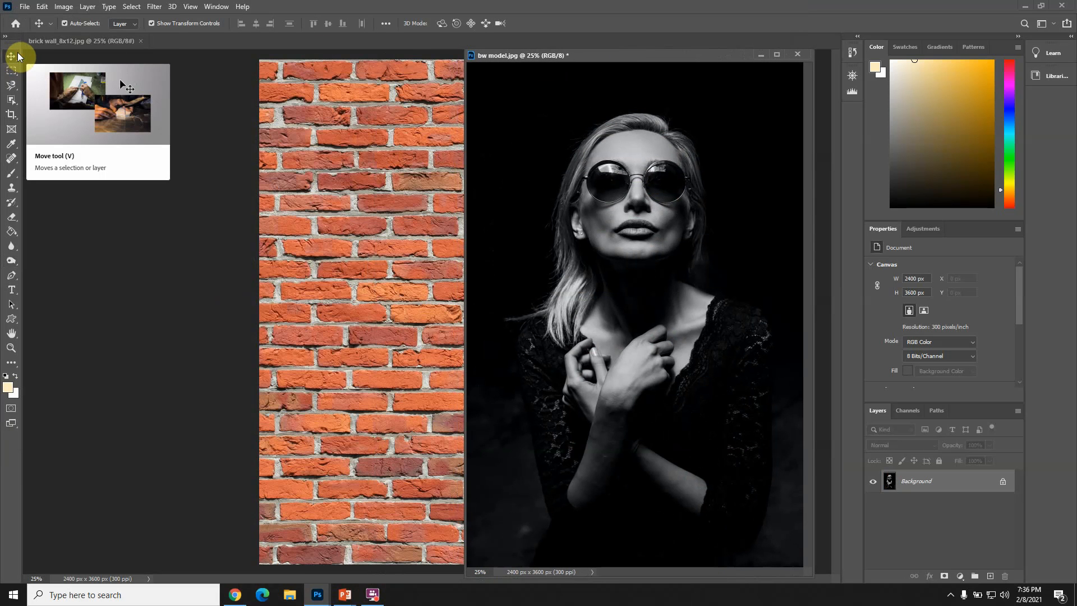
left_click_drag(545, 144, 391, 166)
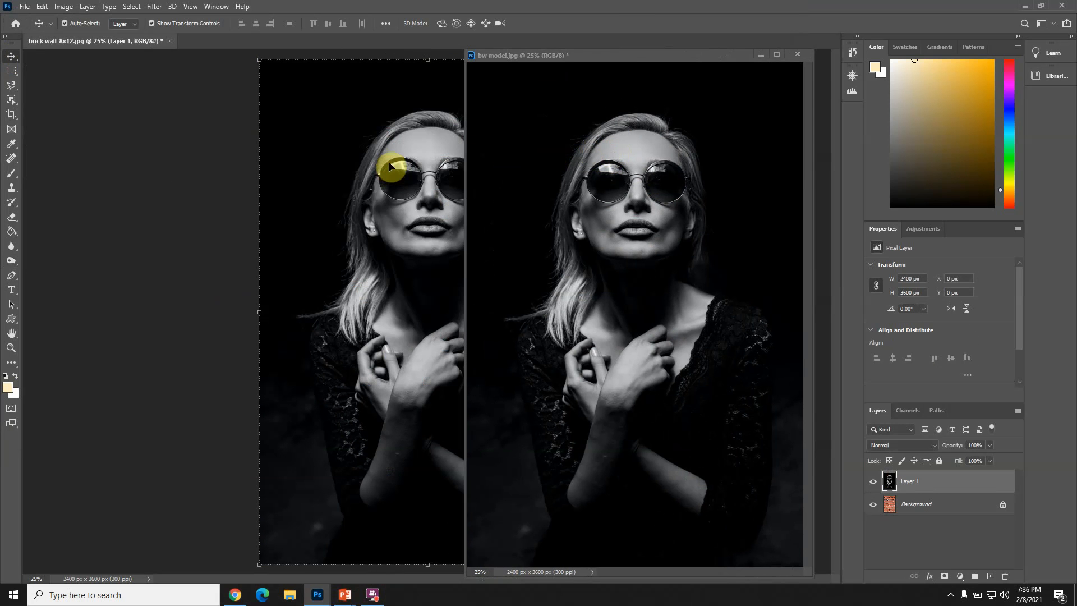
left_click(767, 56)
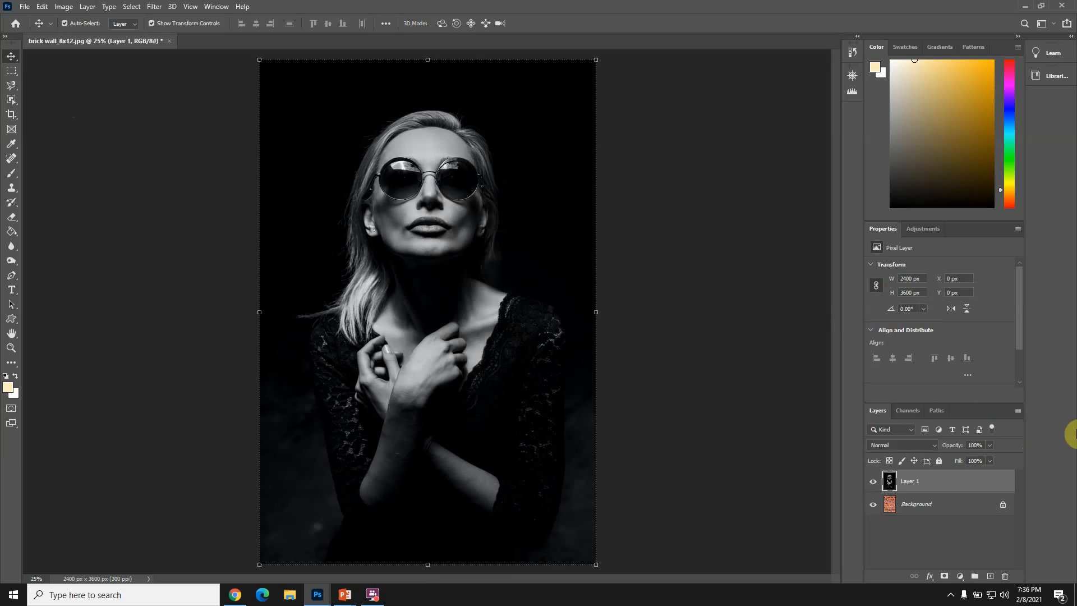
- Step the woman layer's blend mode through the options from Dissolve onward and settle on Hard Light
left_click(910, 446)
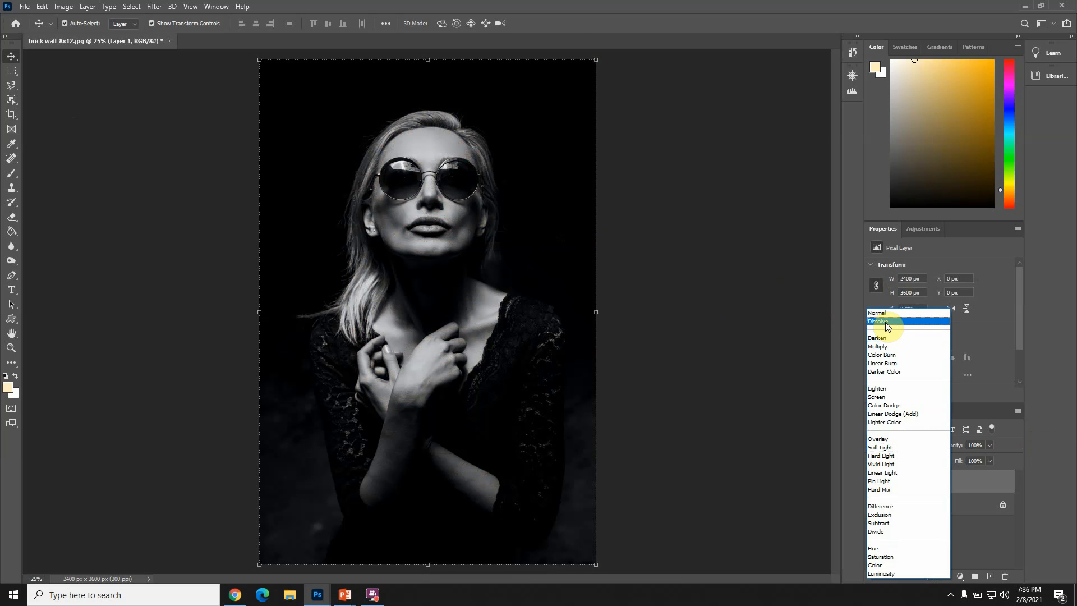
left_click(885, 322)
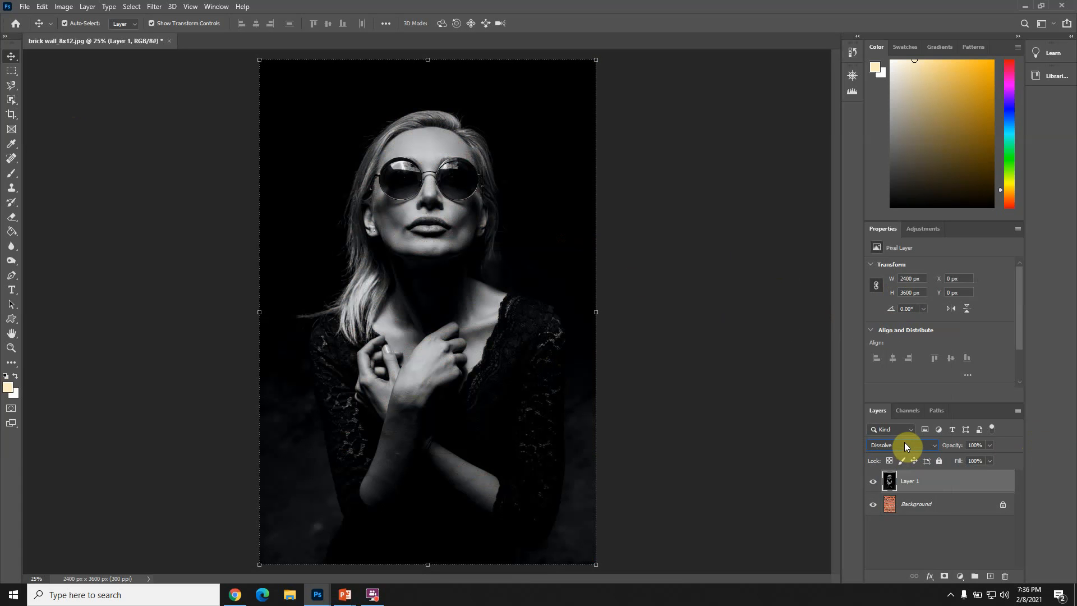
scroll(904, 442, "down", 1)
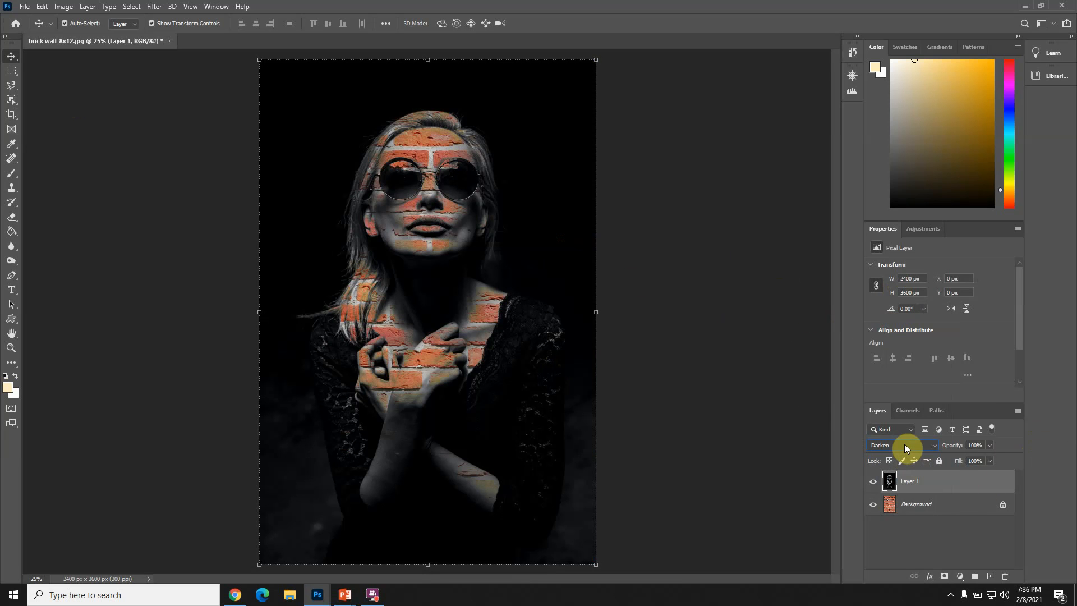
scroll(904, 448, "down", 1)
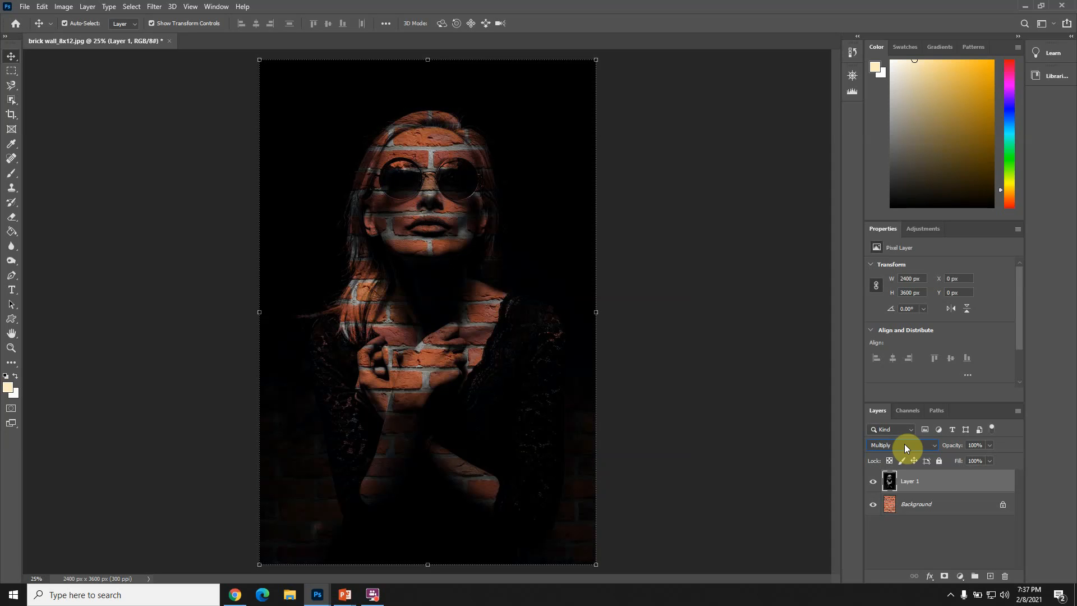
scroll(905, 446, "down", 1)
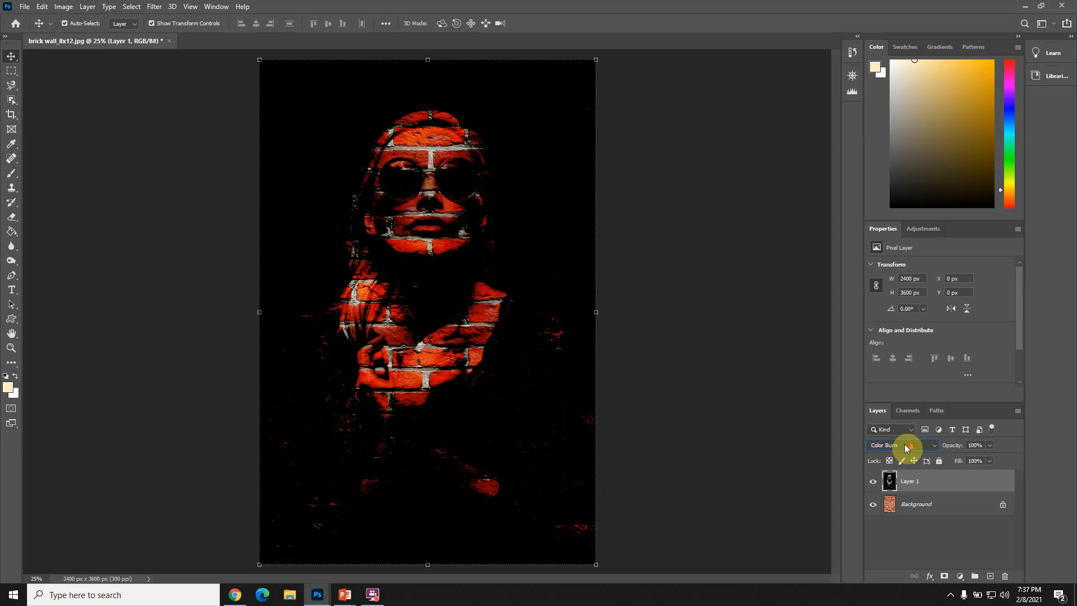
scroll(904, 445, "down", 1)
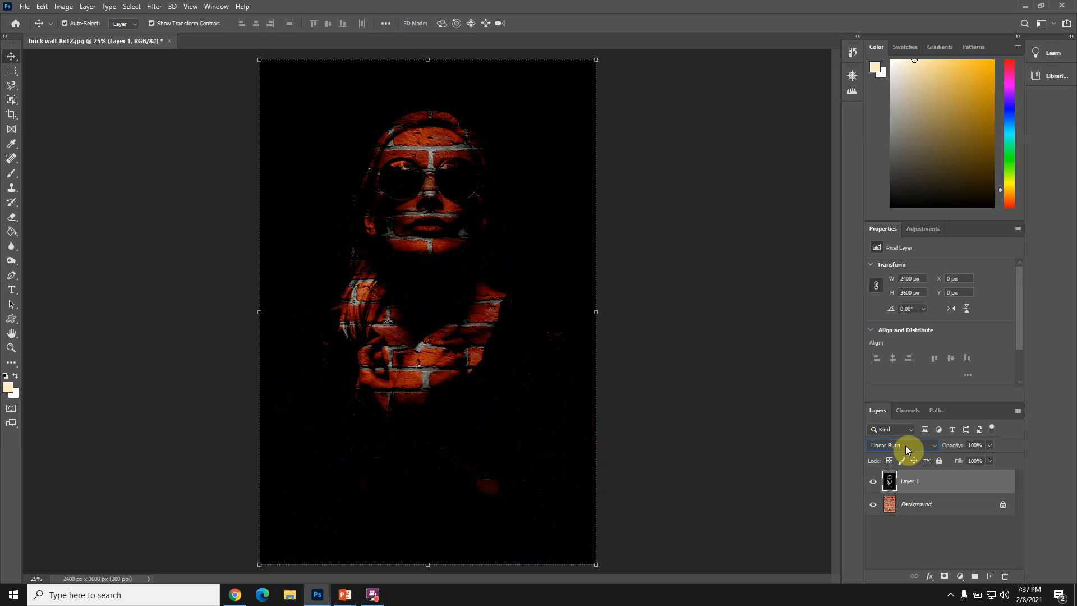
scroll(906, 445, "down", 1)
scroll(905, 446, "down", 1)
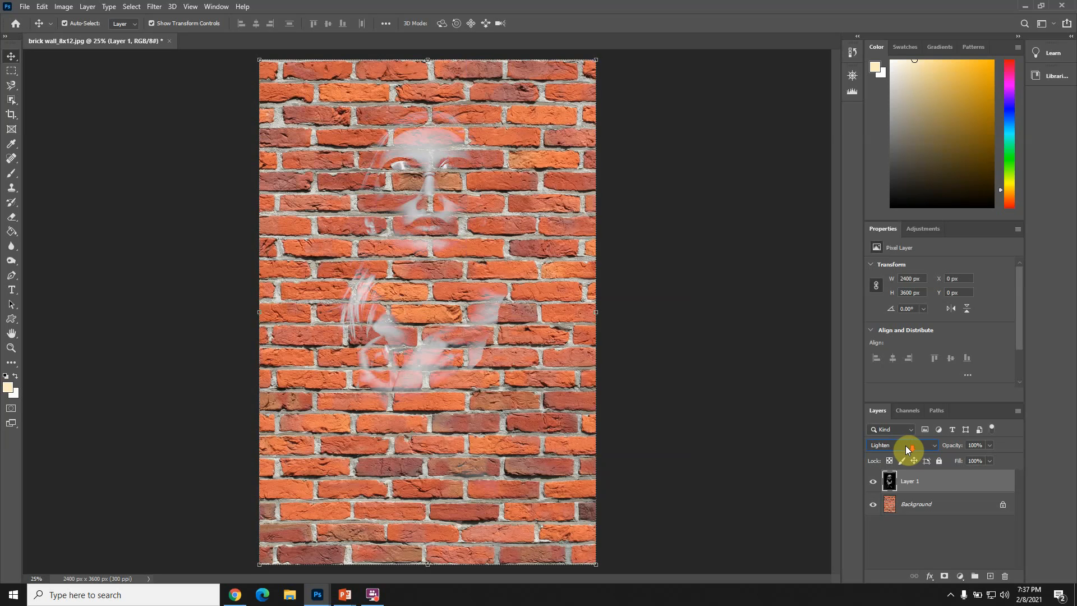
scroll(905, 445, "down", 3)
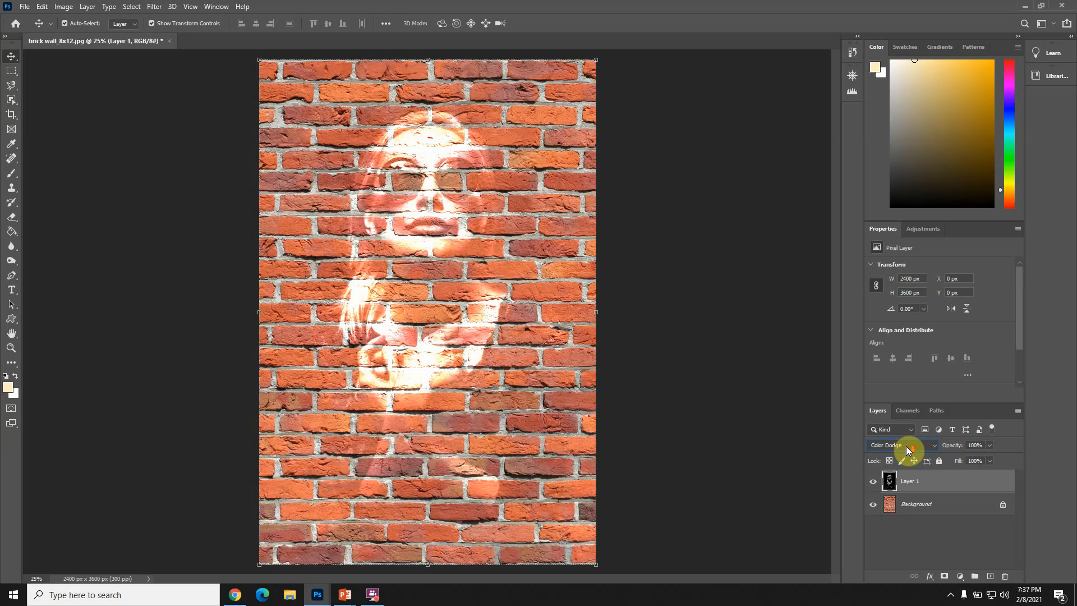
scroll(907, 446, "down", 1)
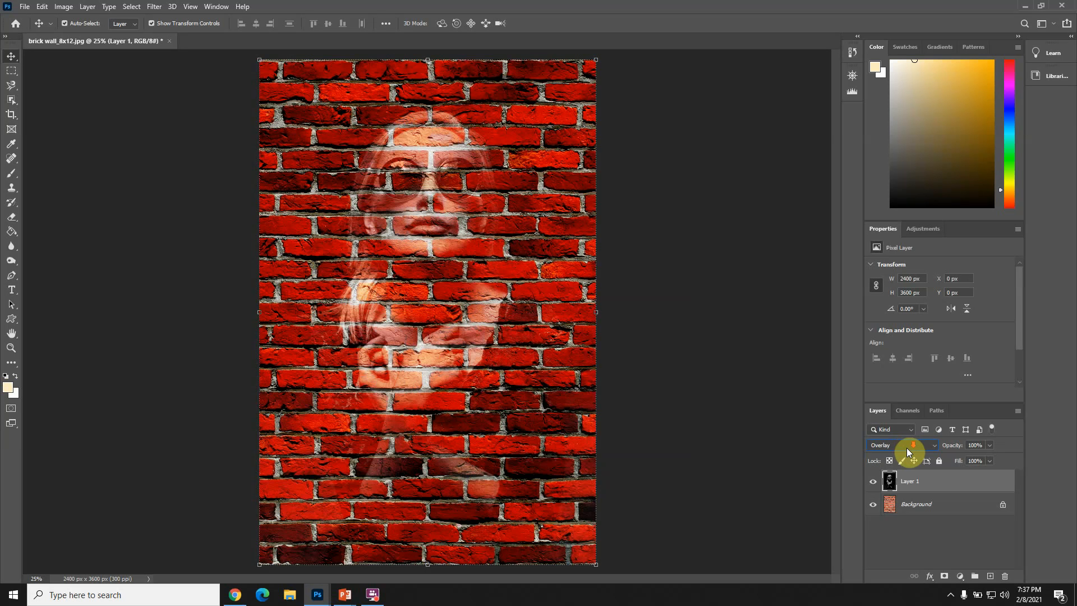
scroll(907, 448, "down", 1)
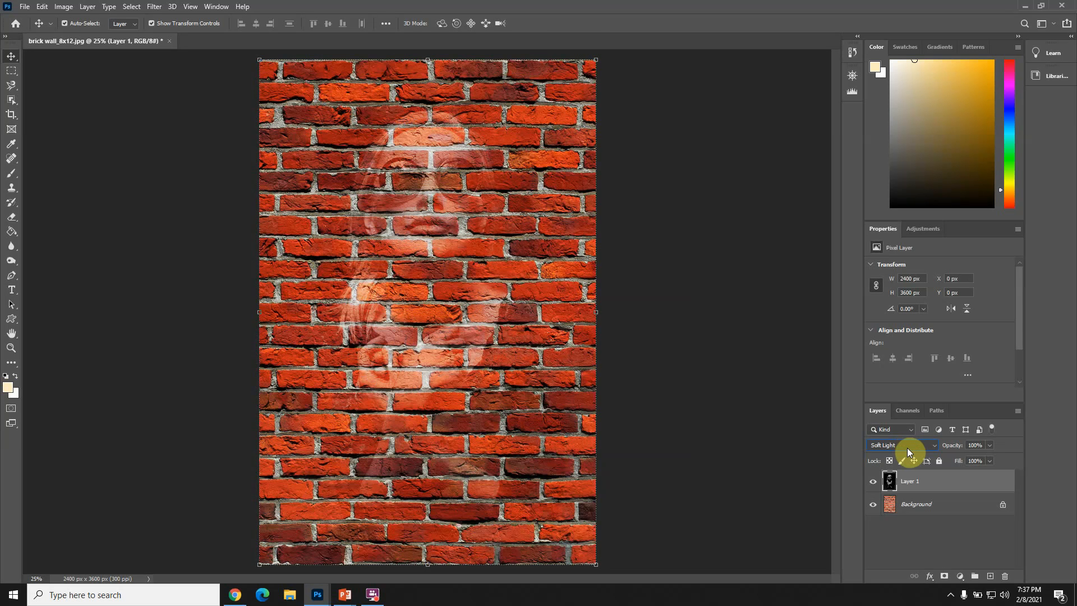
scroll(907, 448, "down", 1)
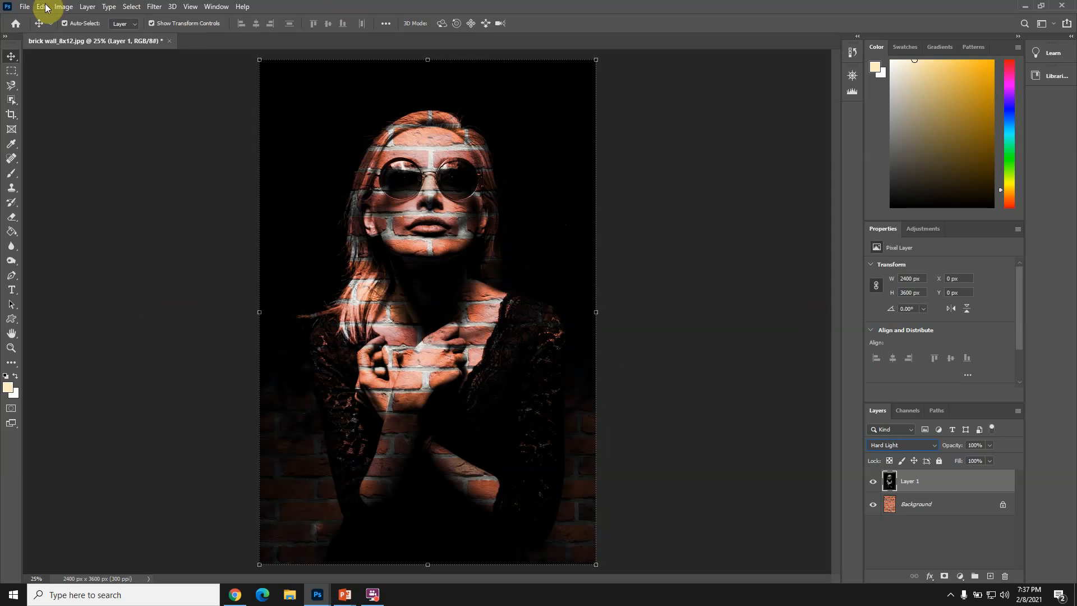
- Save the composite as a layered Photoshop file named "jazzlady_hardlight_blend" in the BLENDING PHOTOS folder
left_click(25, 7)
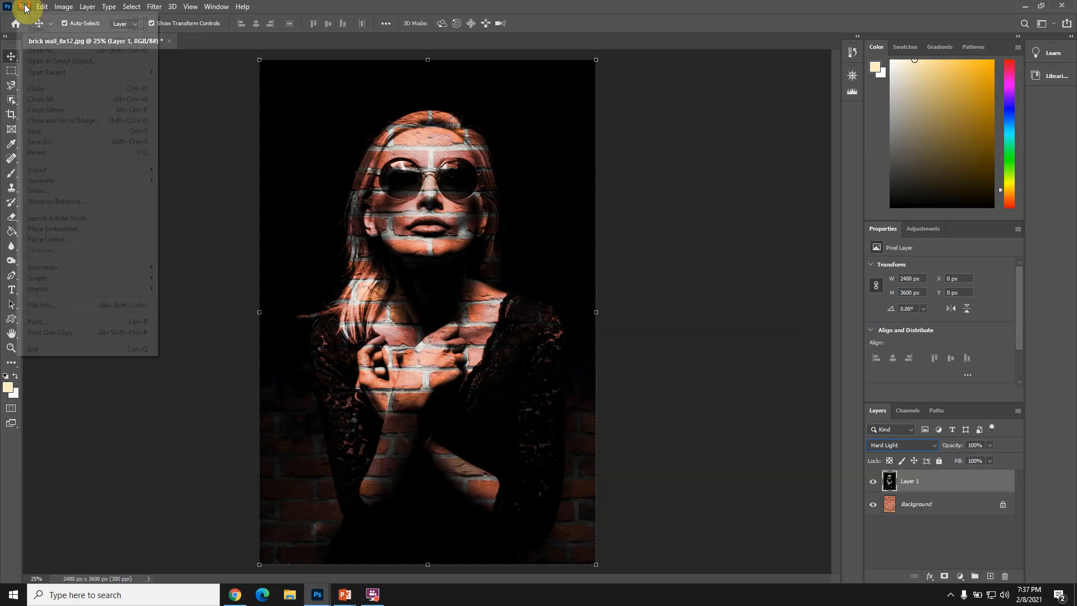
left_click(63, 144)
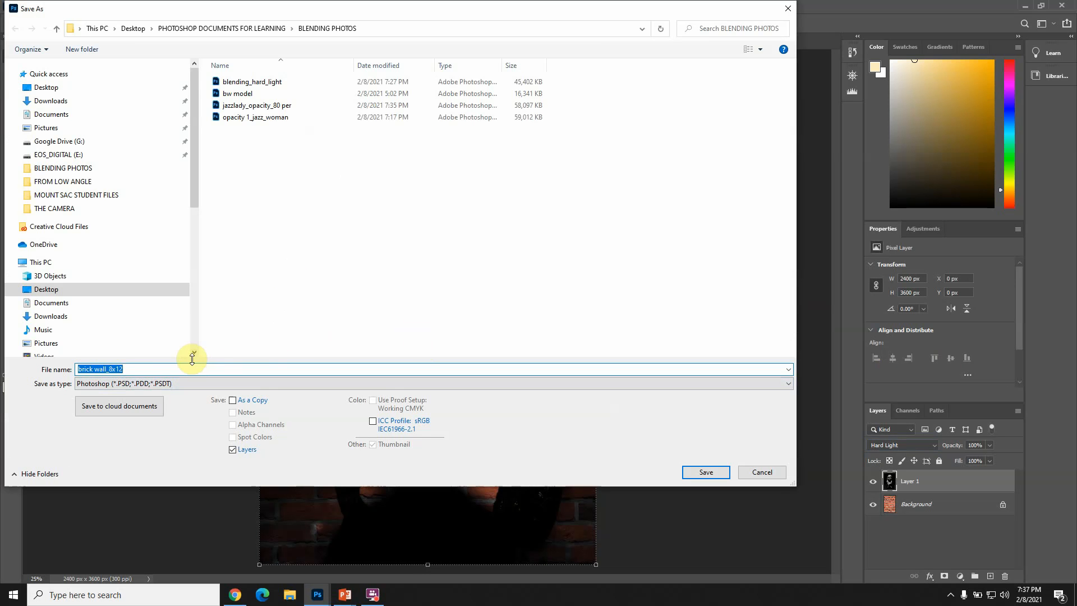
left_click(251, 108)
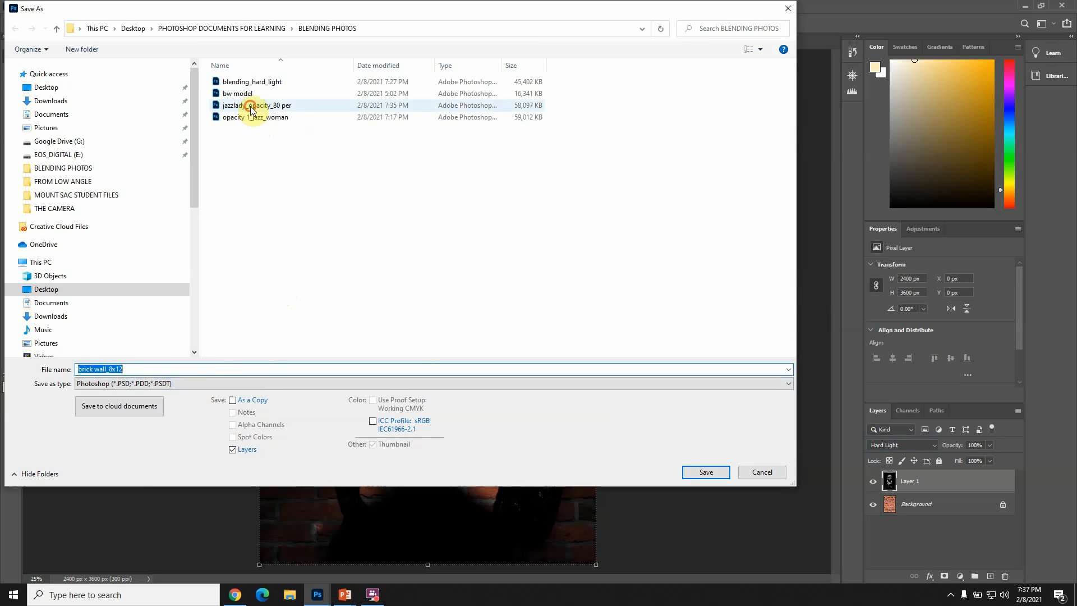
left_click(160, 369)
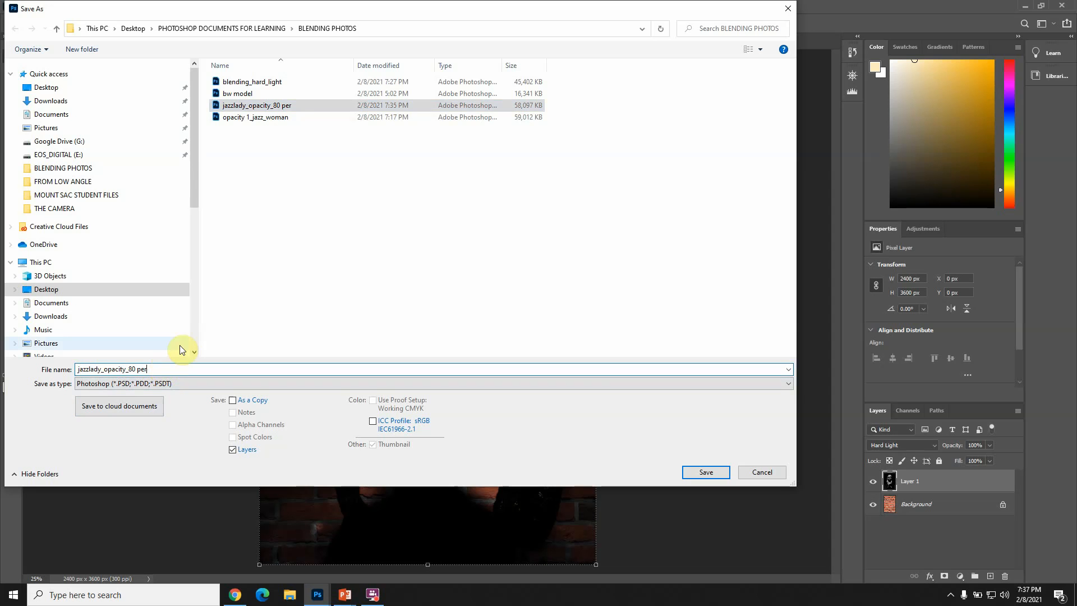
key("BackSpace")
key("BackSpace")
key("BackSpace")
key("BackSpace")
key("BackSpace")
key("BackSpace")
key("BackSpace")
key("BackSpace")
key("BackSpace")
key("BackSpace")
key("BackSpace")
key("BackSpace")
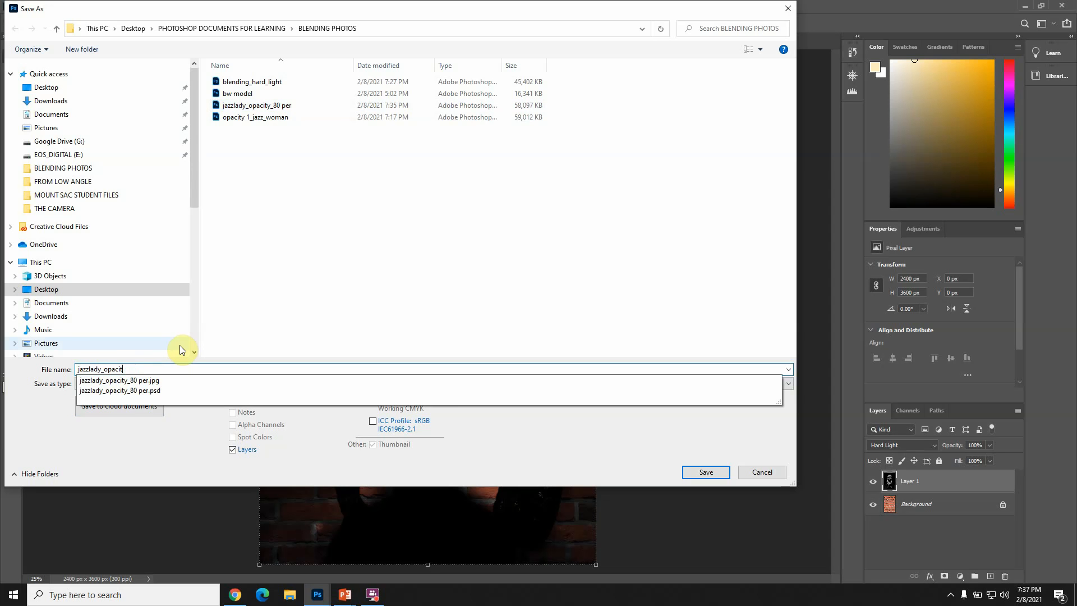
key("BackSpace")
key("BackSpace")
type("hardlight_blend")
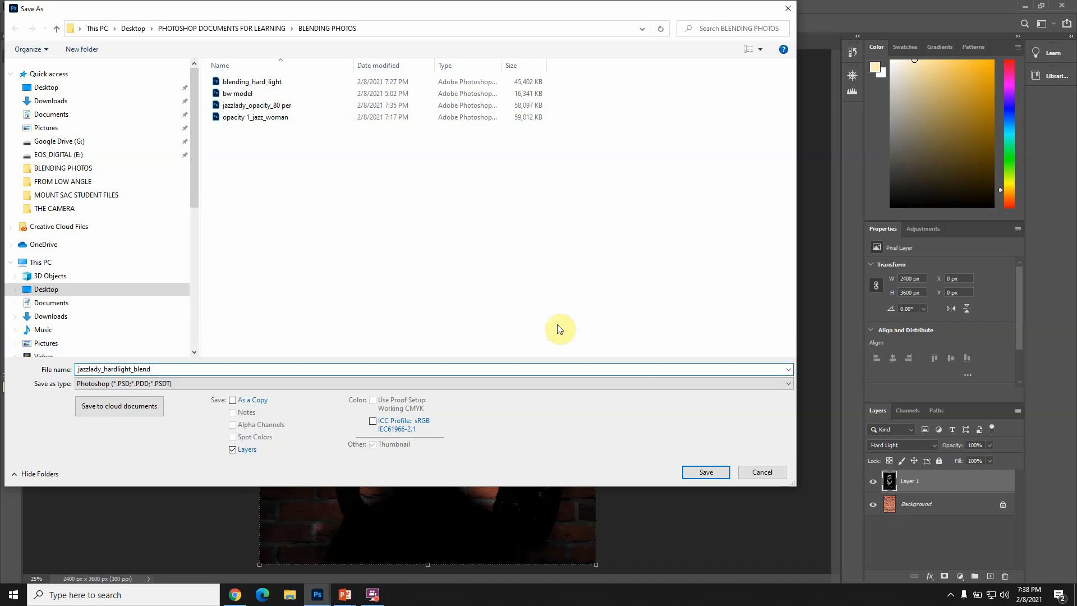
left_click(715, 473)
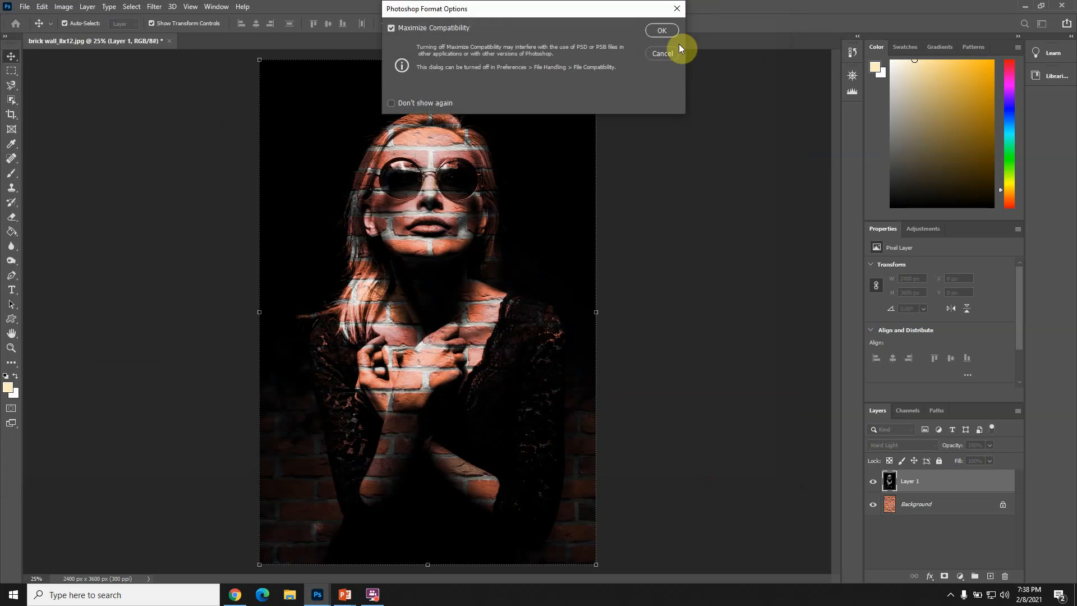
- Save a flattened JPEG copy of the composite under the same name, "jazzlady_hardlight_blend", in the BLENDING PHOTOS folder
left_click(25, 7)
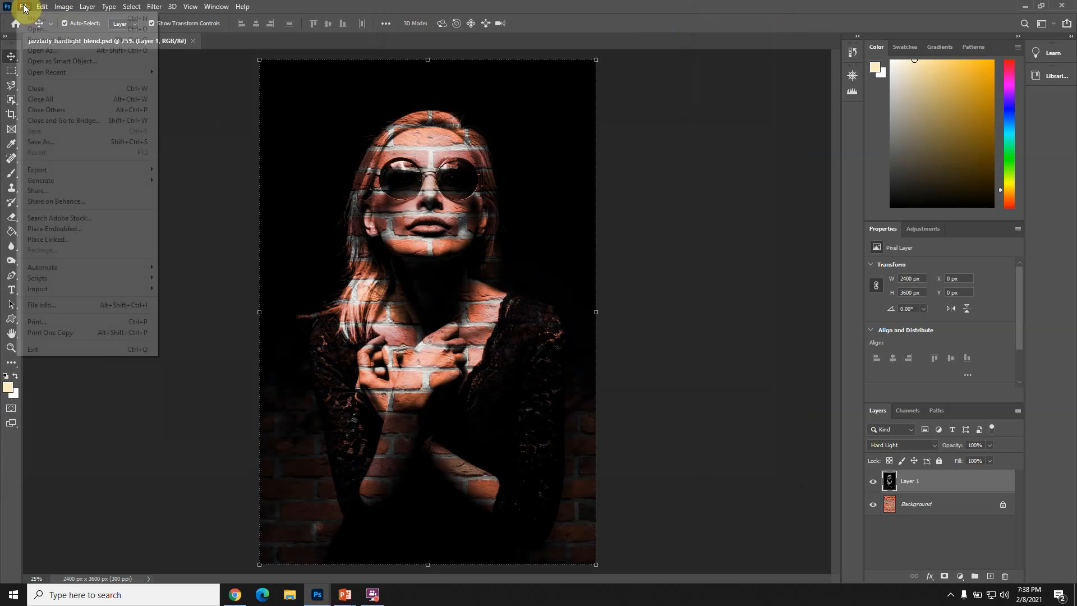
left_click(52, 140)
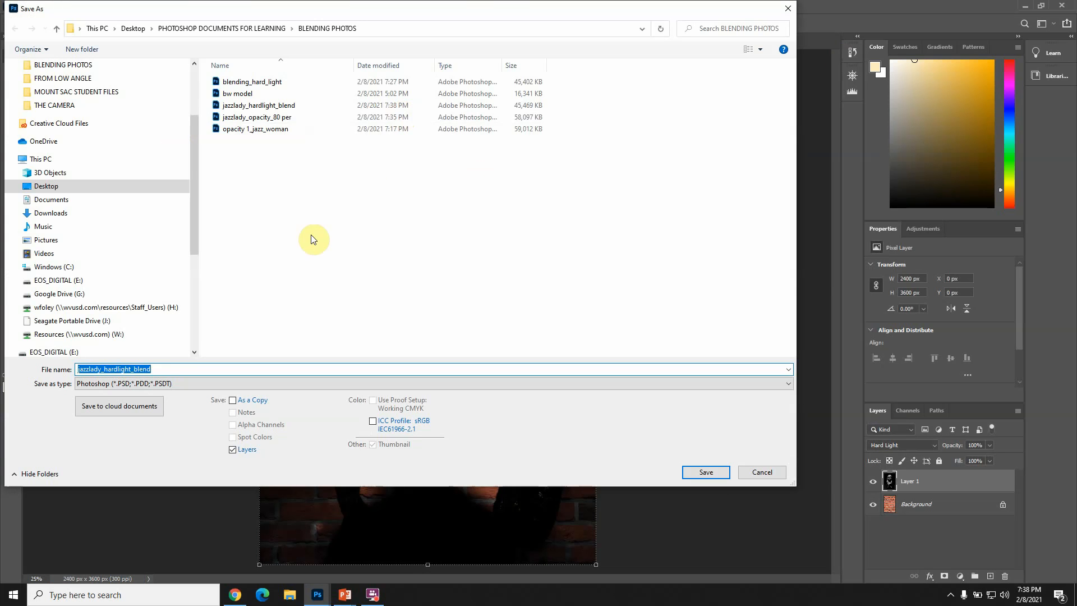
left_click(140, 383)
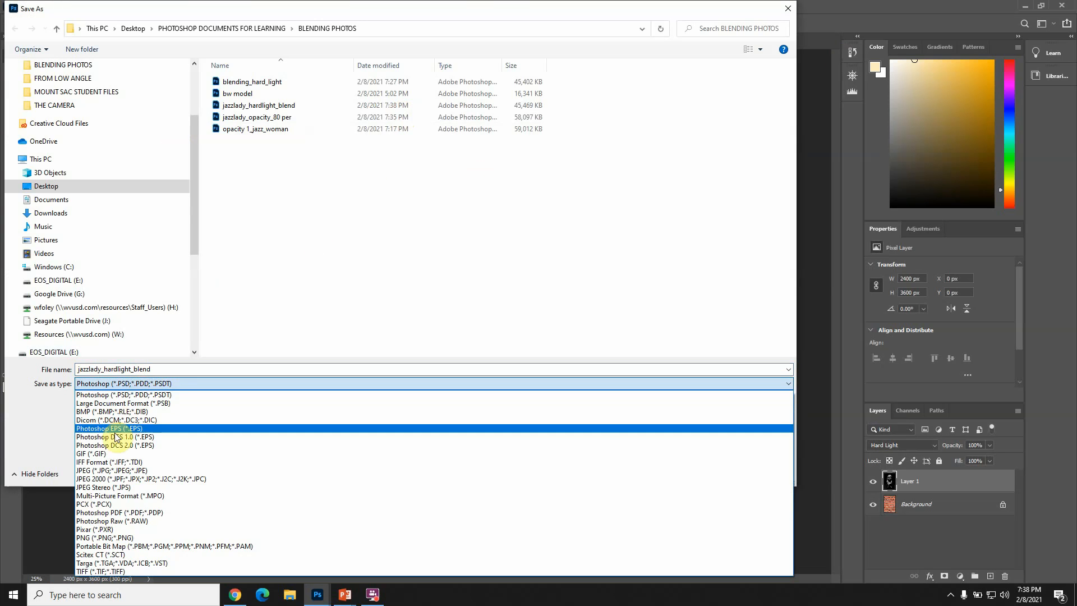
left_click(107, 470)
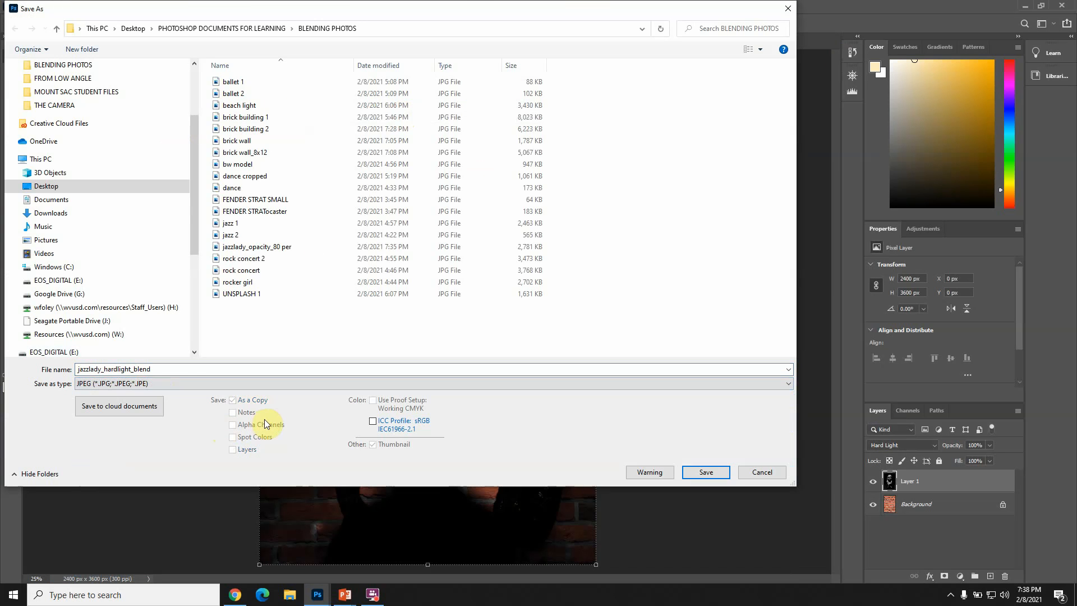
left_click(168, 368)
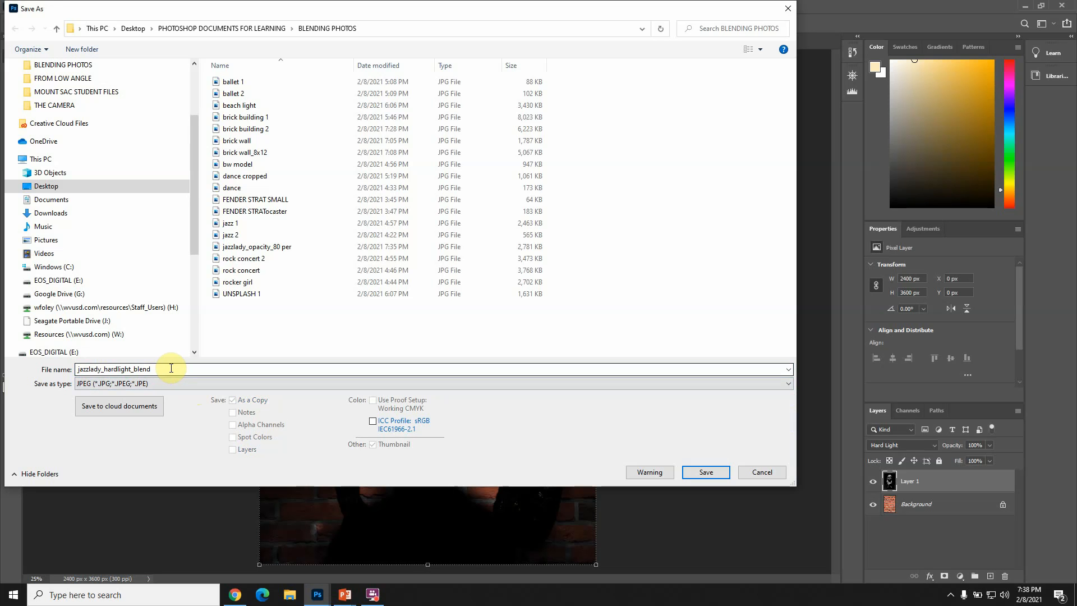
double_click(171, 368)
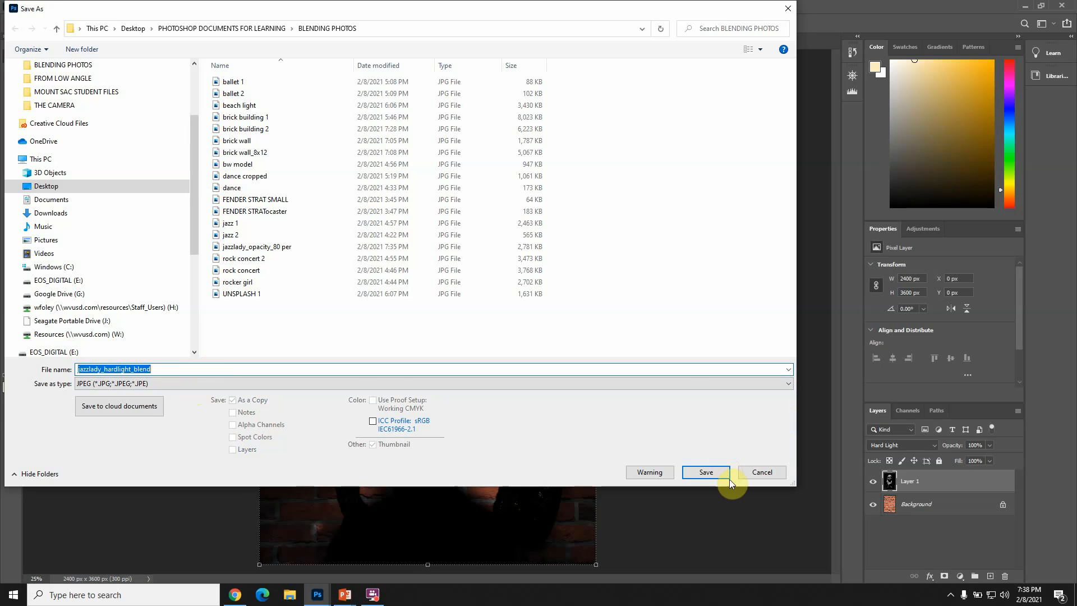
left_click(700, 471)
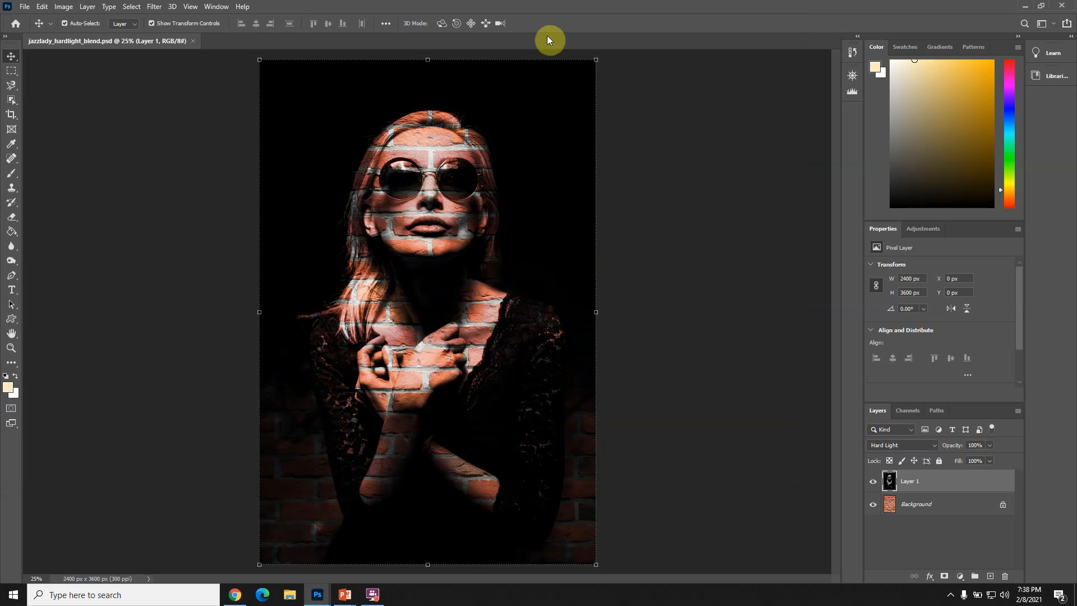
left_click(599, 150)
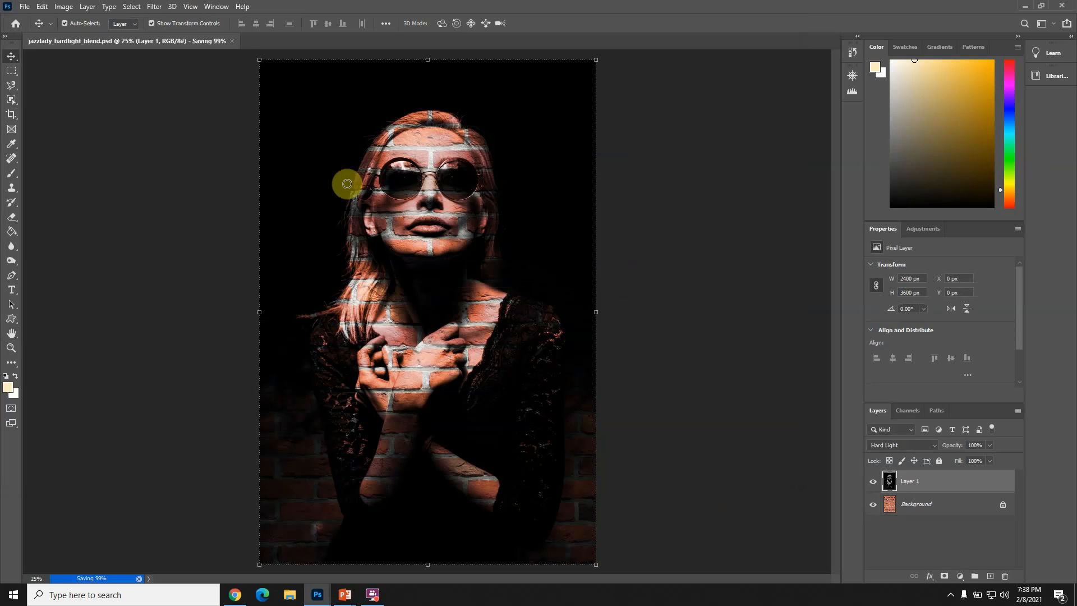